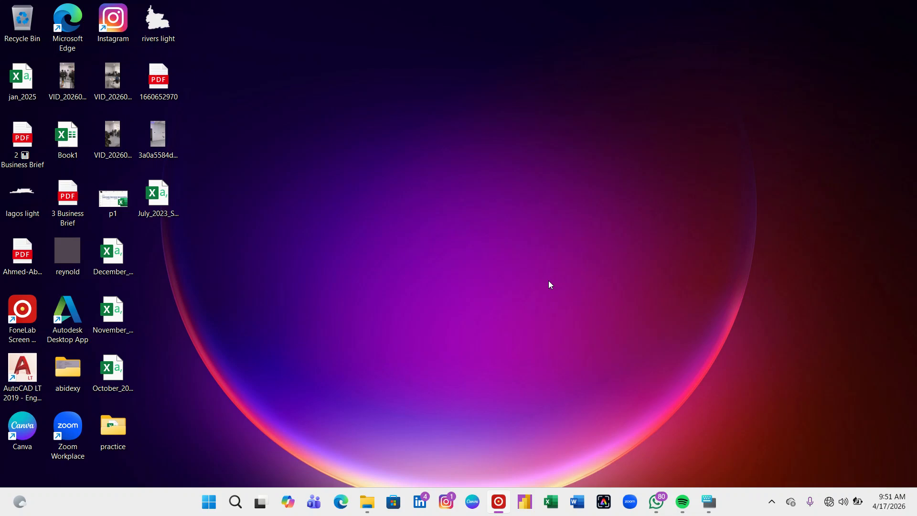
Step: Start Excel, create a blank workbook and maximize its window
left_click(551, 504)
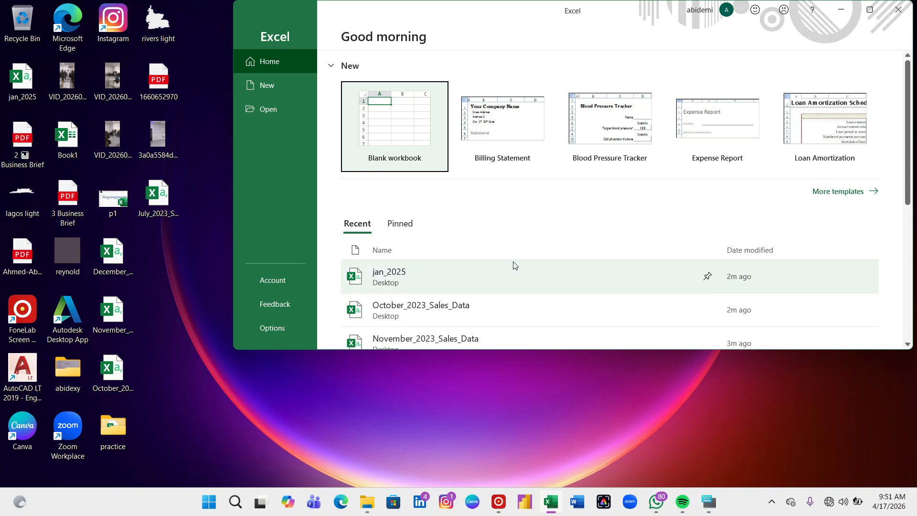
left_click(425, 140)
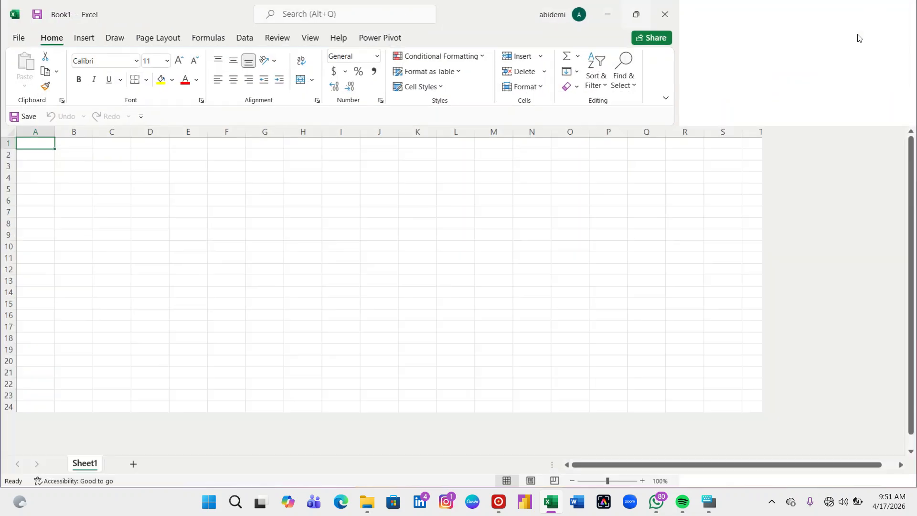
left_click(870, 15)
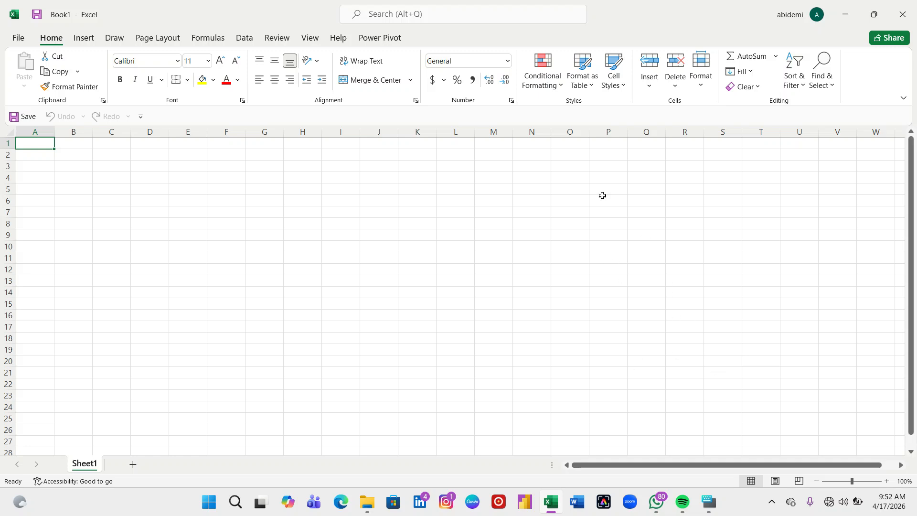
left_click(19, 38)
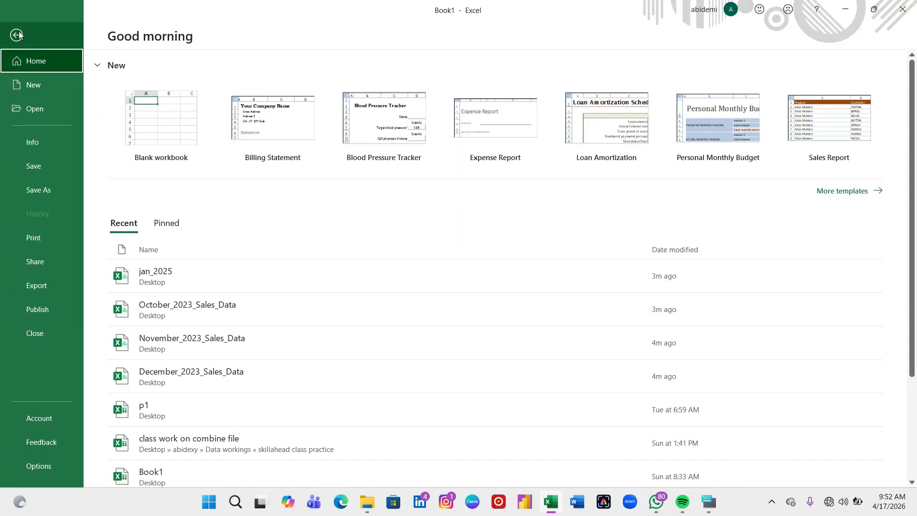
left_click(24, 43)
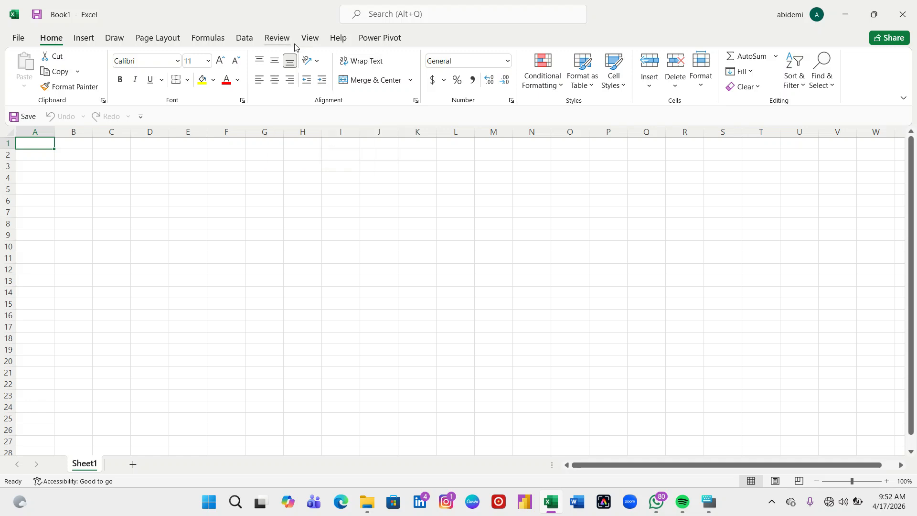
Step: Import the July_2023_Sales_Data CSV file from the Desktop and open it for transformation in Power Query Editor
left_click(244, 38)
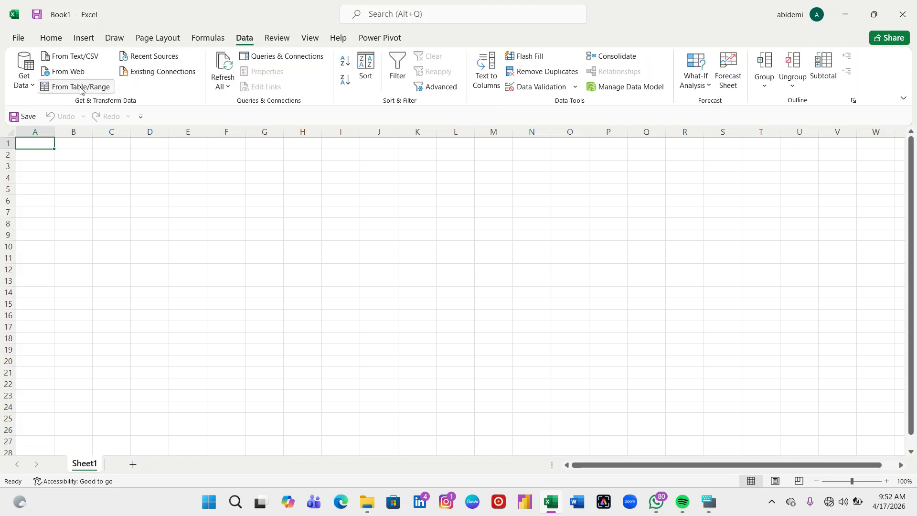
left_click(30, 87)
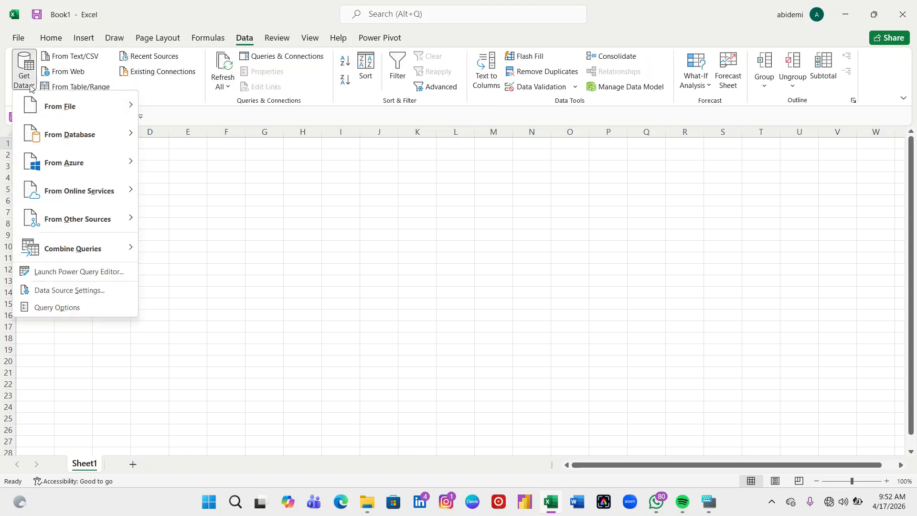
mouse_move(86, 114)
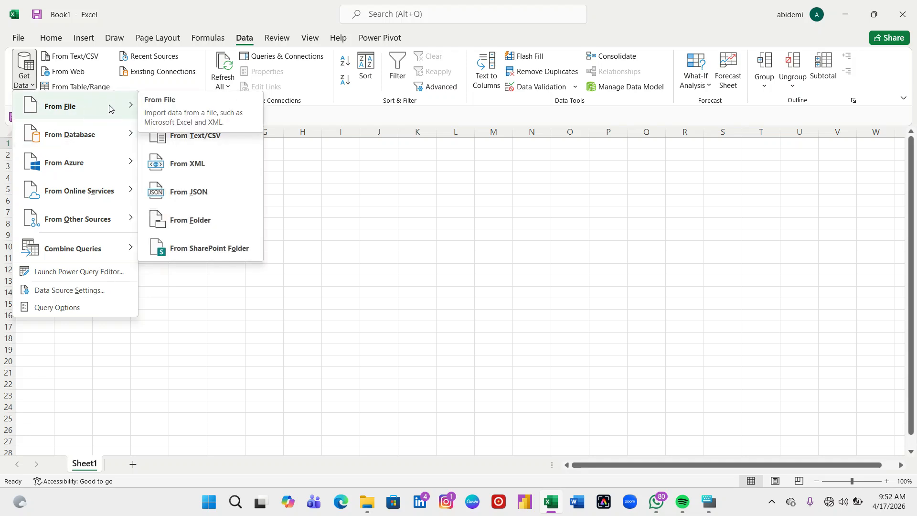
left_click(209, 137)
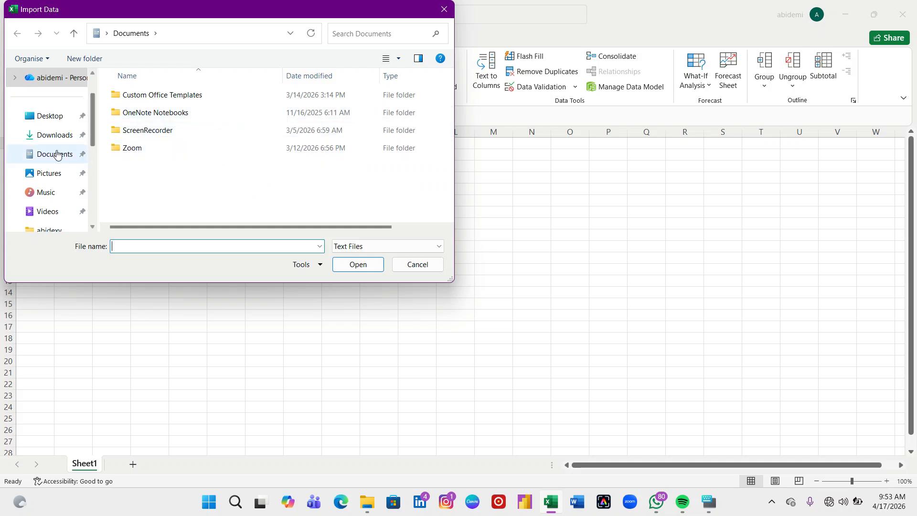
left_click(45, 117)
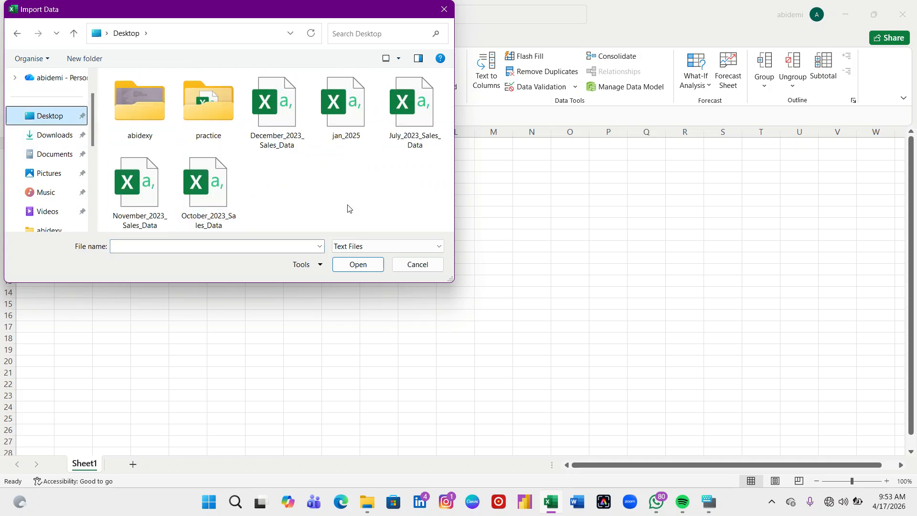
left_click(417, 129)
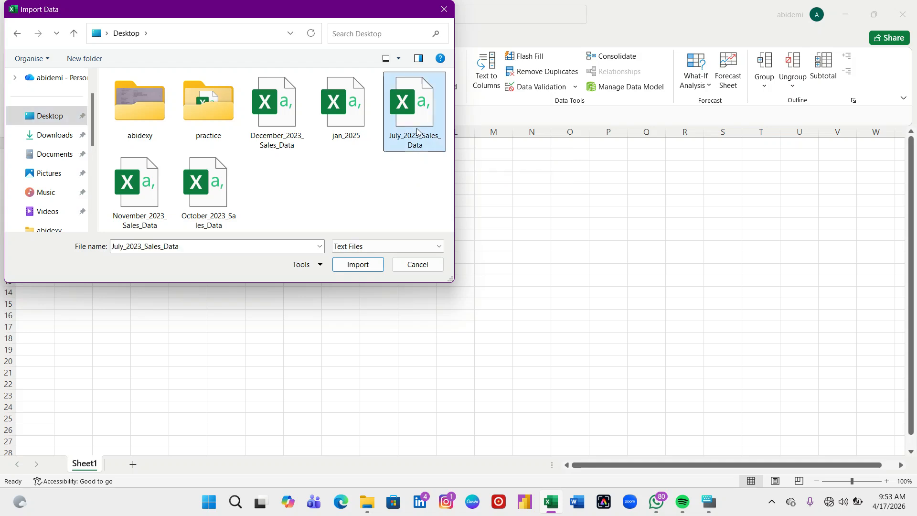
left_click(365, 265)
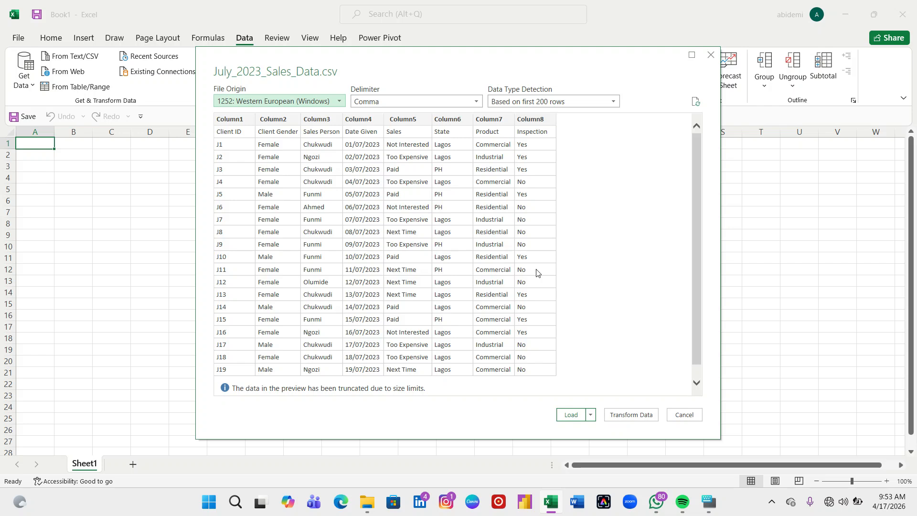
left_click(633, 419)
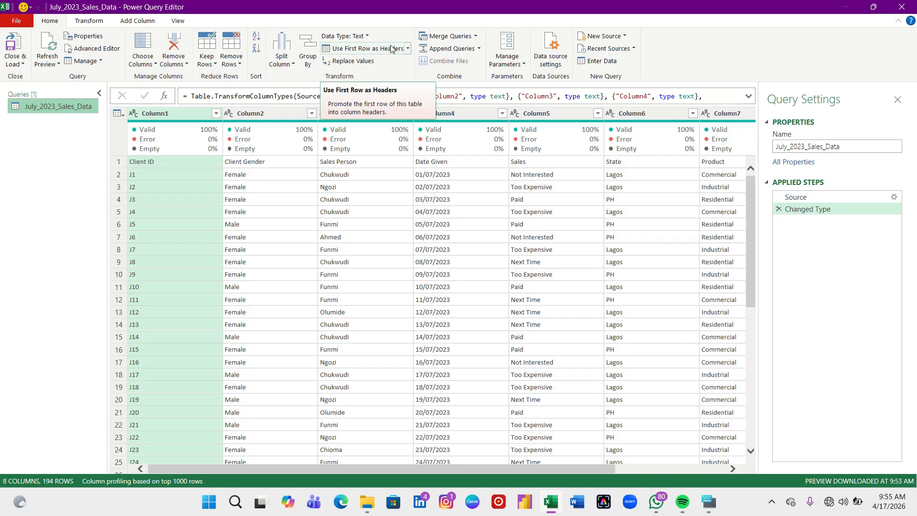
Step: Promote the first row of the July_2023_Sales_Data query to column headers
left_click(117, 115)
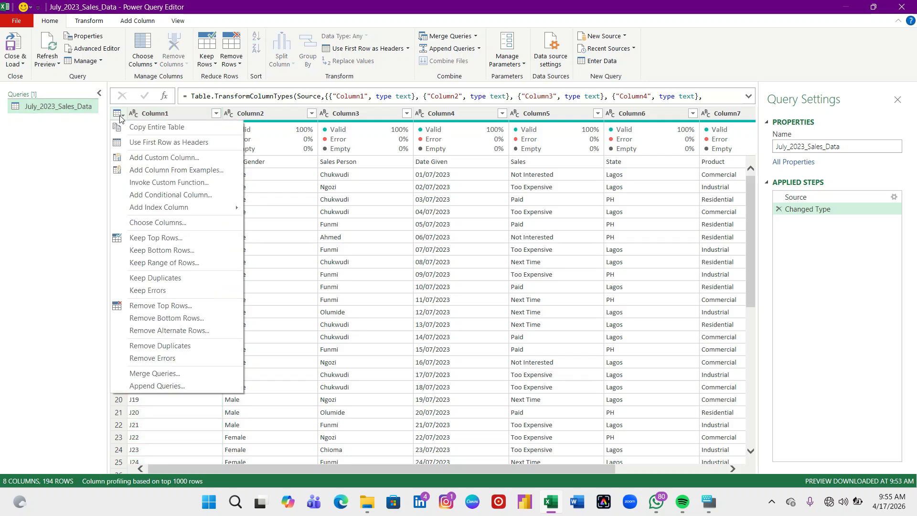
left_click(148, 143)
left_click(169, 187)
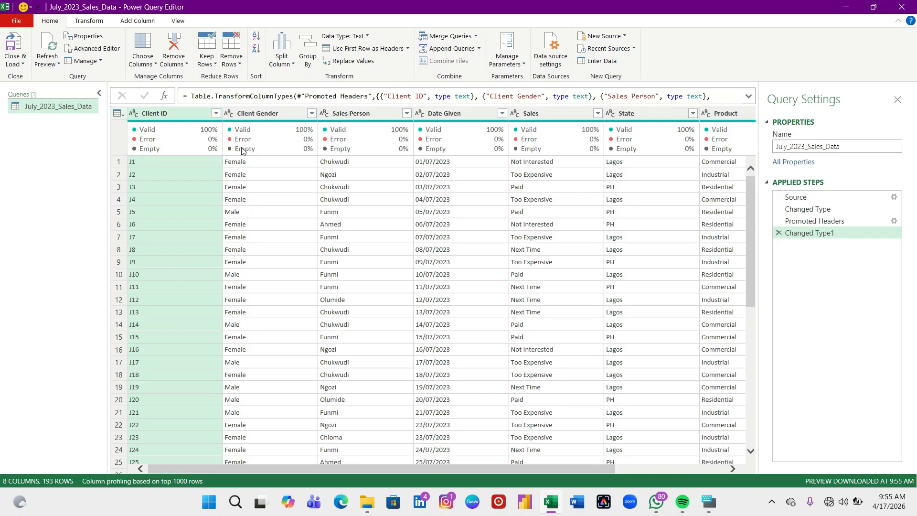
Step: Turn off the column quality display in the data preview
mouse_move(377, 136)
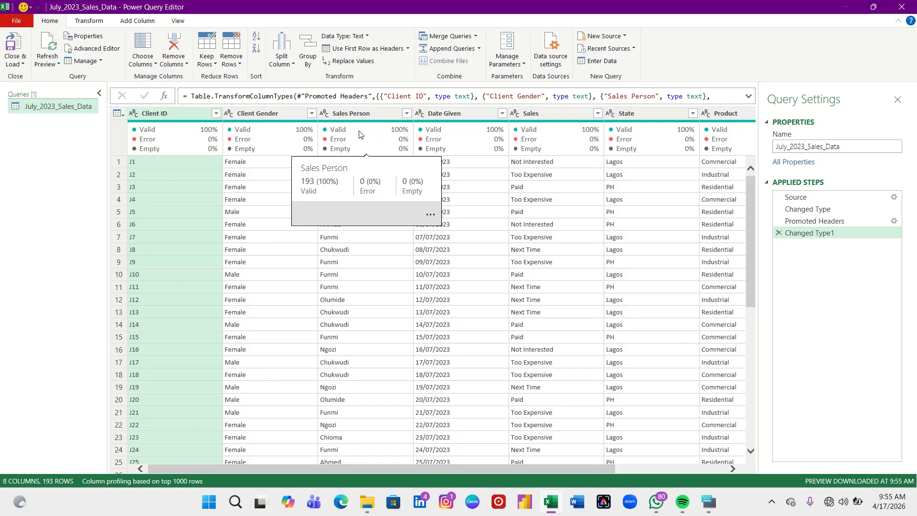
left_click(180, 21)
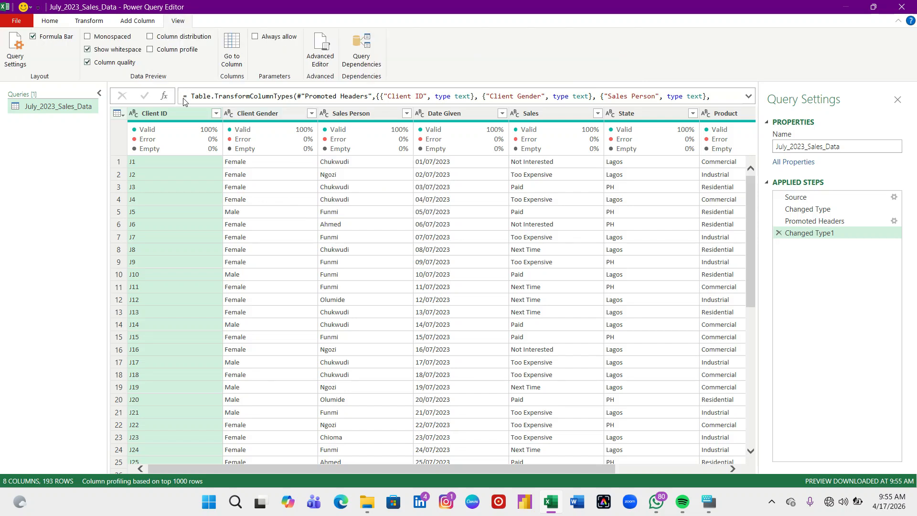
left_click(87, 63)
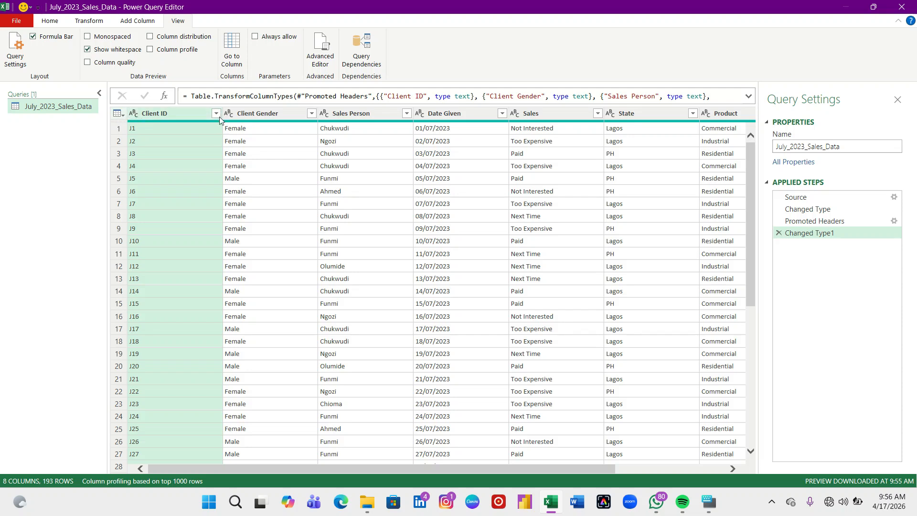
left_click(117, 115)
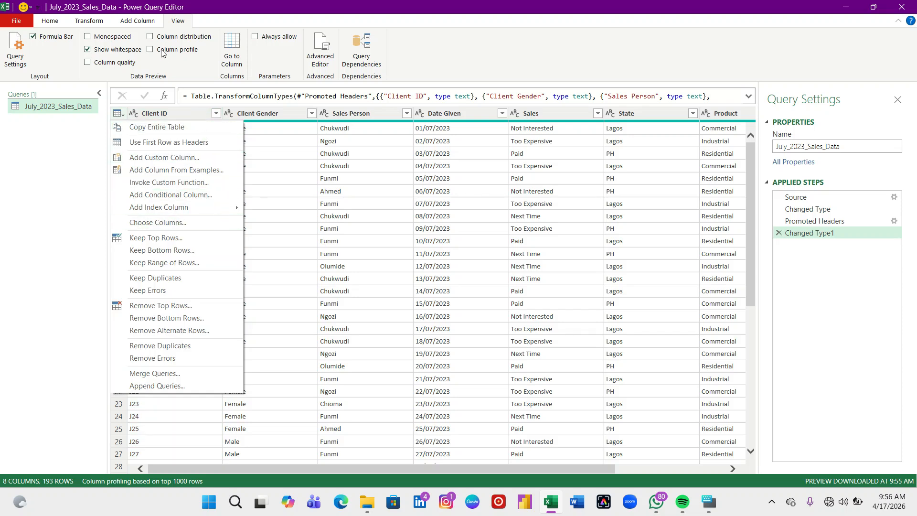
left_click(200, 115)
left_click(200, 115)
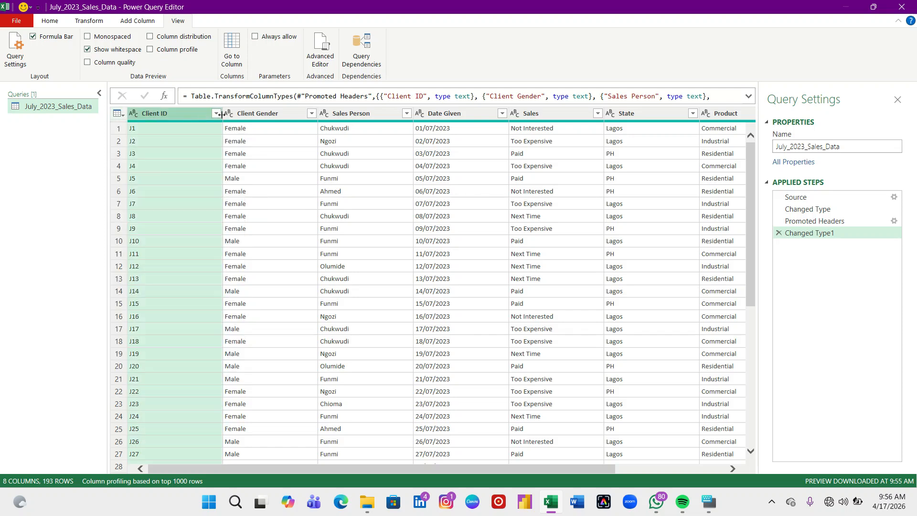
Step: Filter the Client ID column to only J1 and delete that filter from the applied steps
left_click(215, 113)
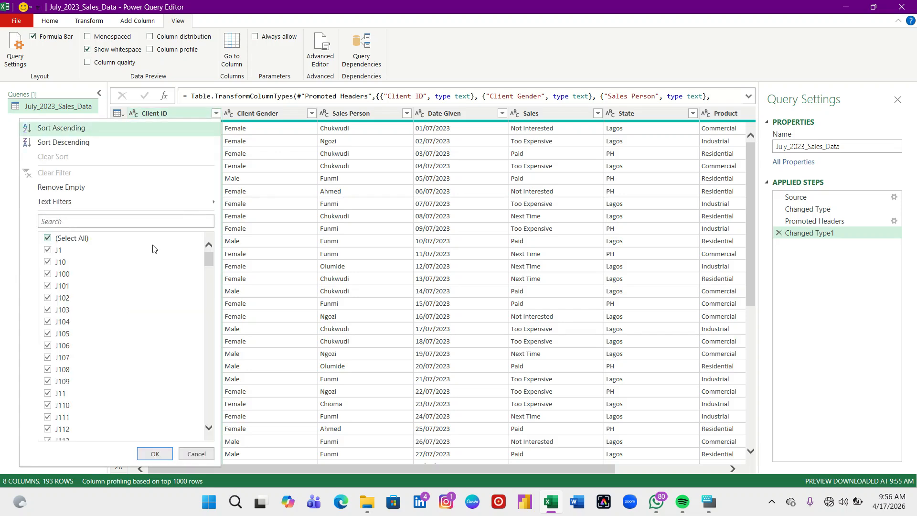
scroll(113, 258, "down", 5)
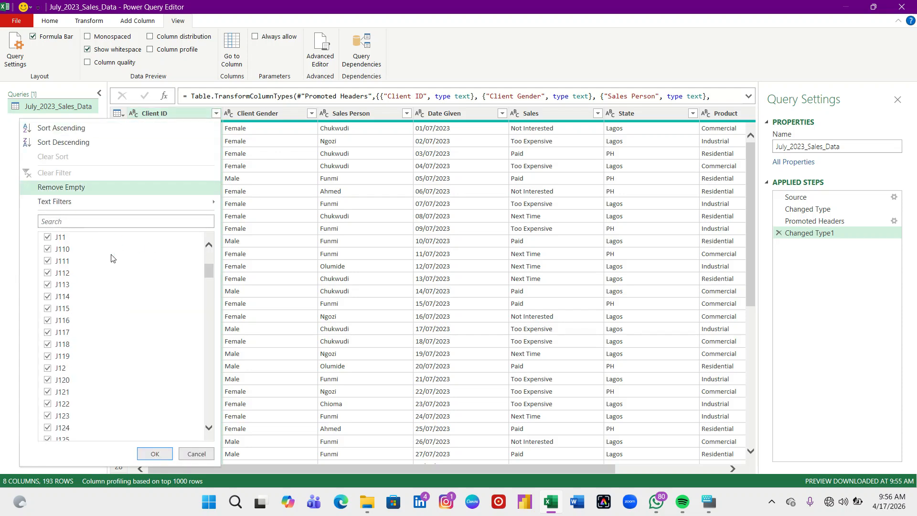
scroll(111, 258, "up", 5)
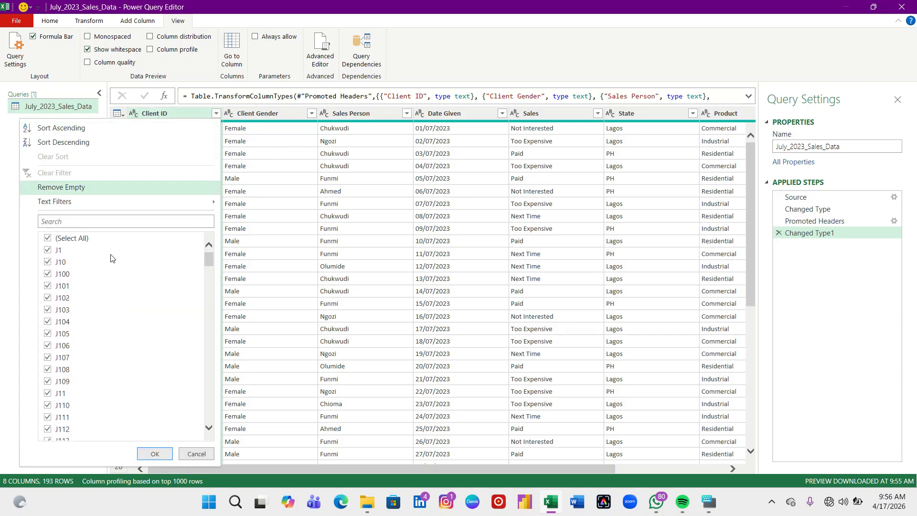
left_click(48, 239)
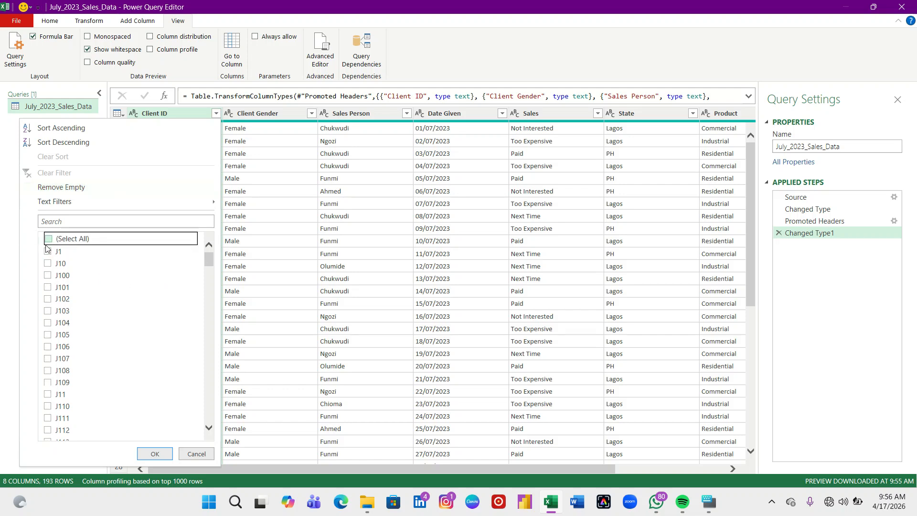
left_click(48, 250)
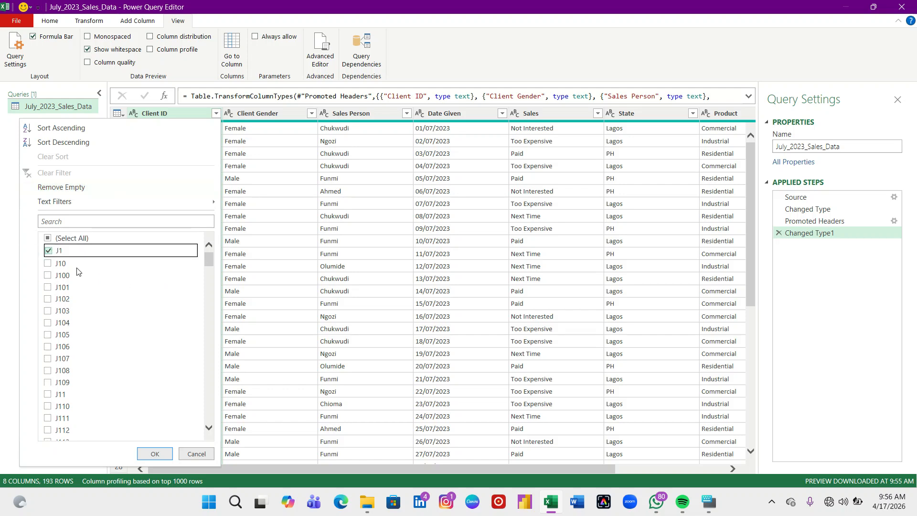
left_click(155, 454)
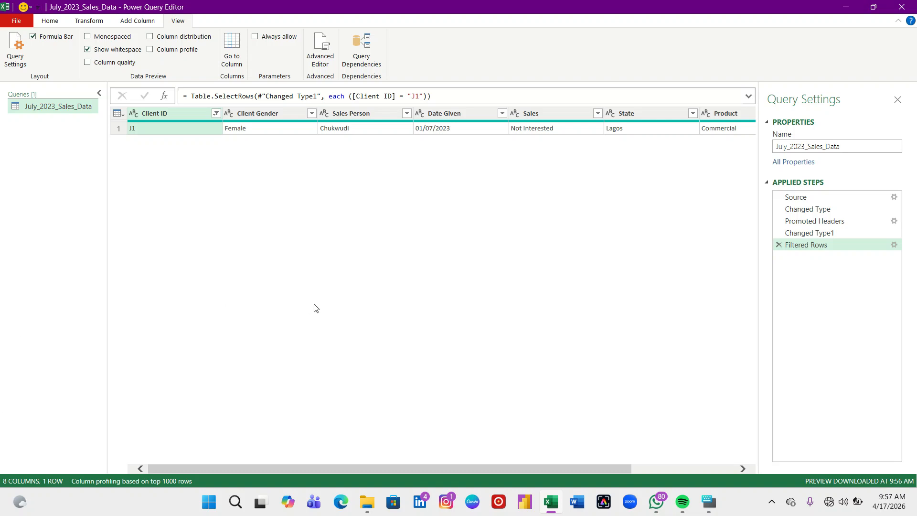
left_click(779, 246)
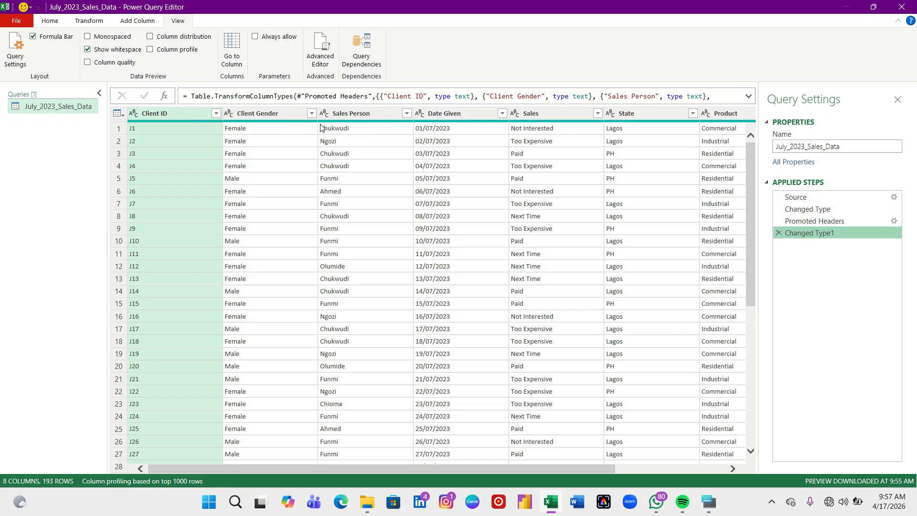
Step: Change the Date Given column's data type to Date, replacing the current conversion, and check the converted rows
left_click(250, 114)
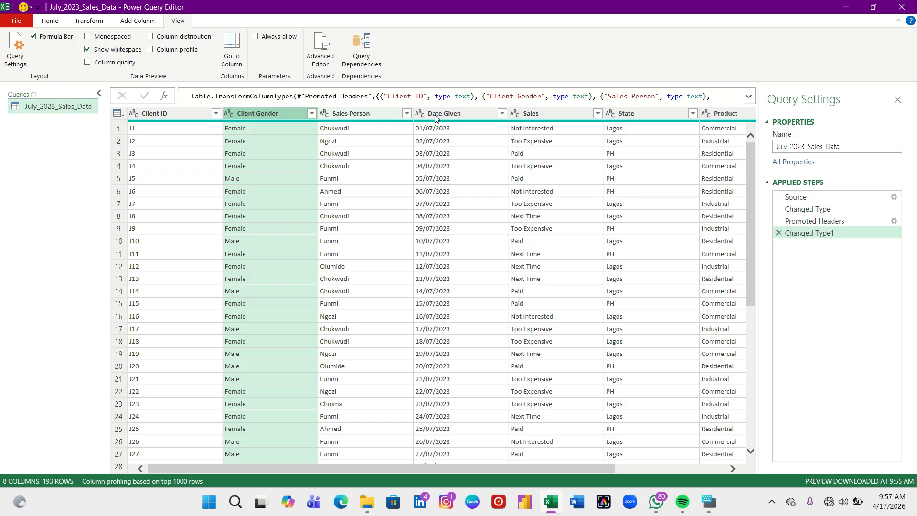
left_click(466, 114)
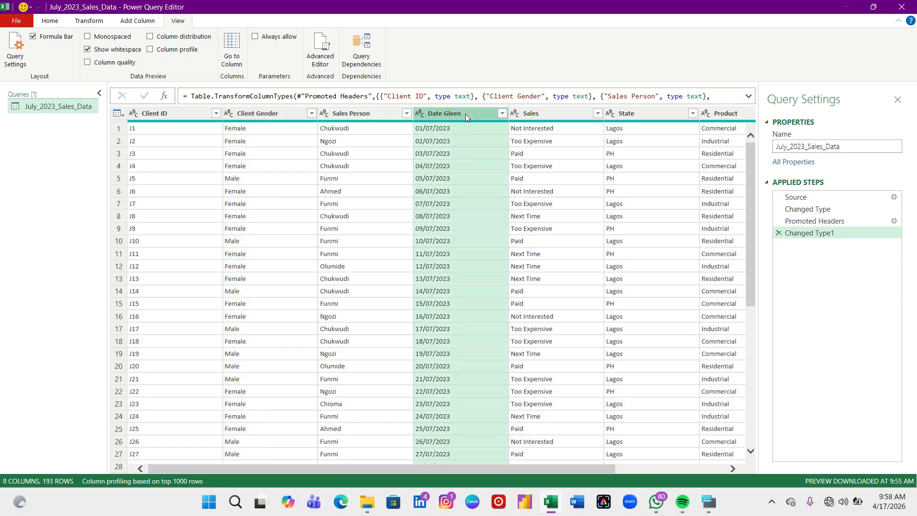
left_click(421, 114)
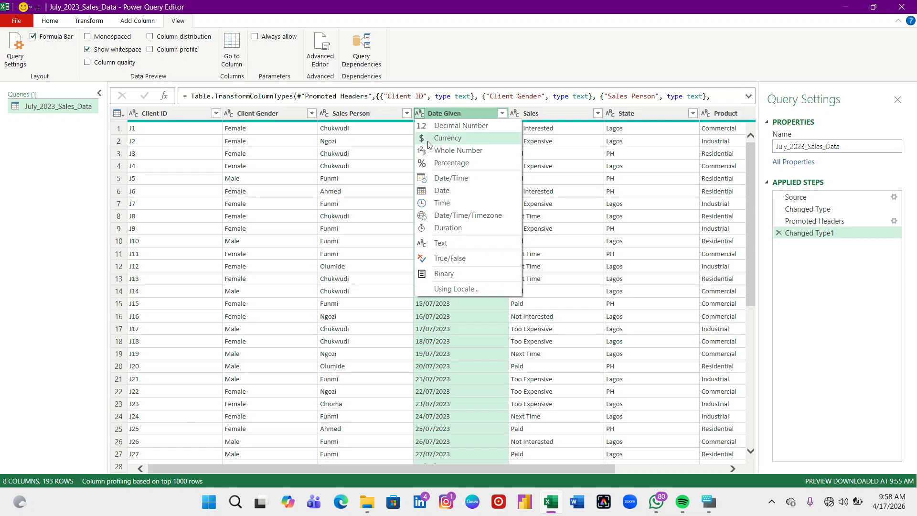
left_click(441, 191)
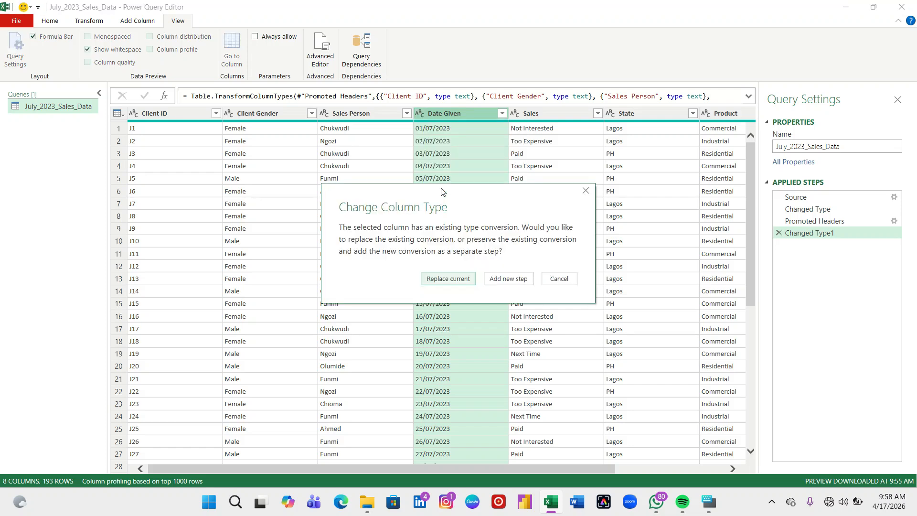
left_click(454, 278)
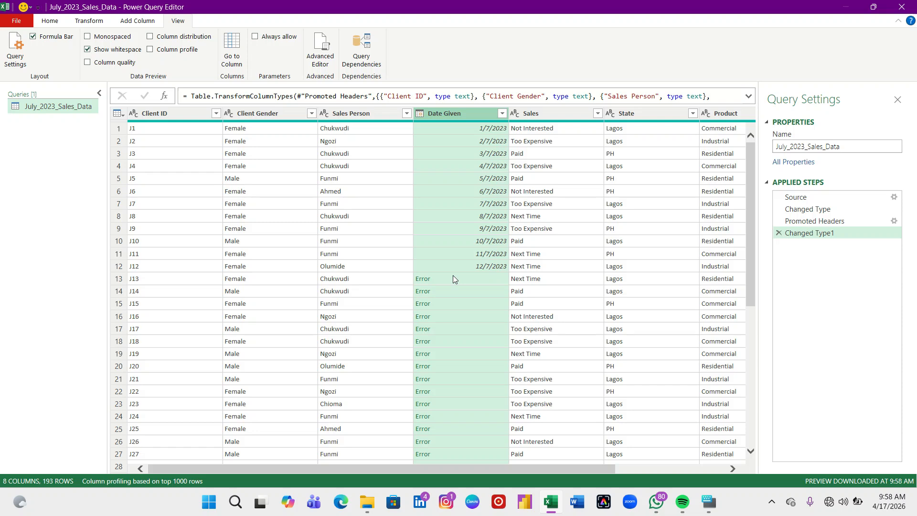
scroll(451, 275, "down", 8)
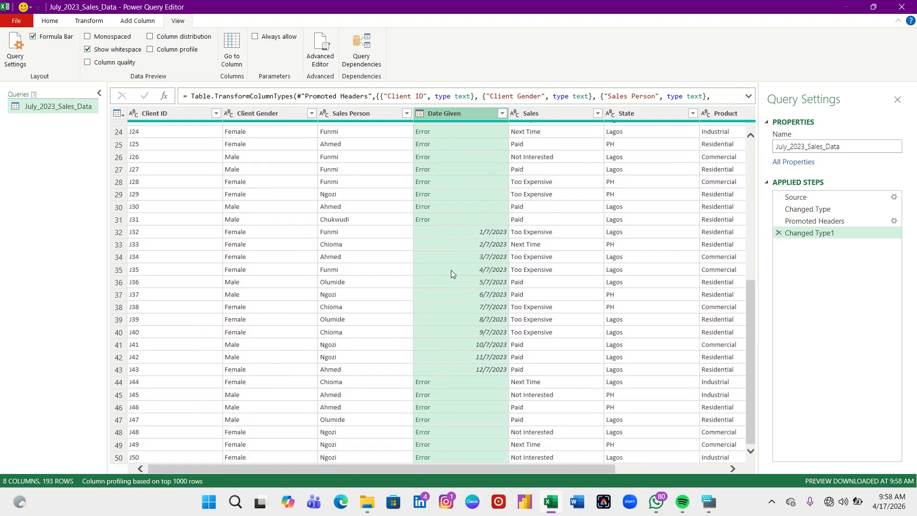
scroll(451, 274, "up", 8)
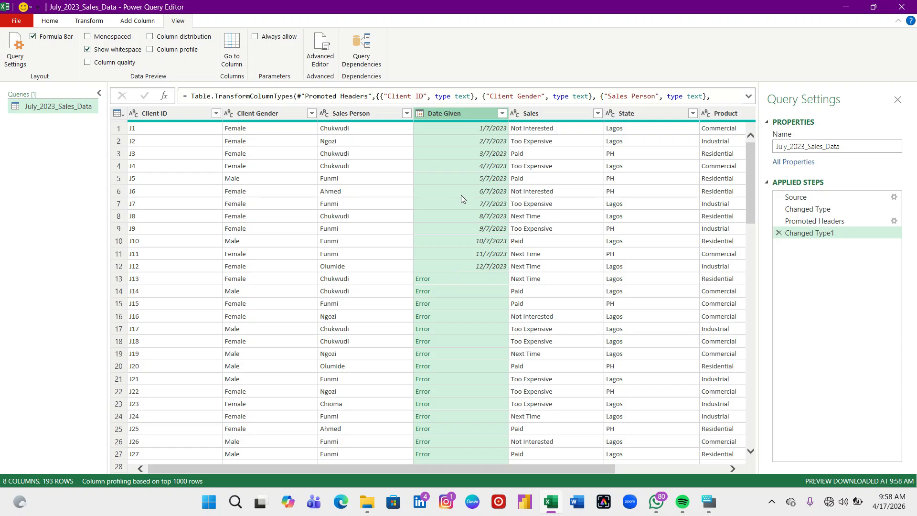
Step: Try to convert the already typed Date Given column to Date using the English (United Kingdom) locale, and check the rows
left_click(420, 114)
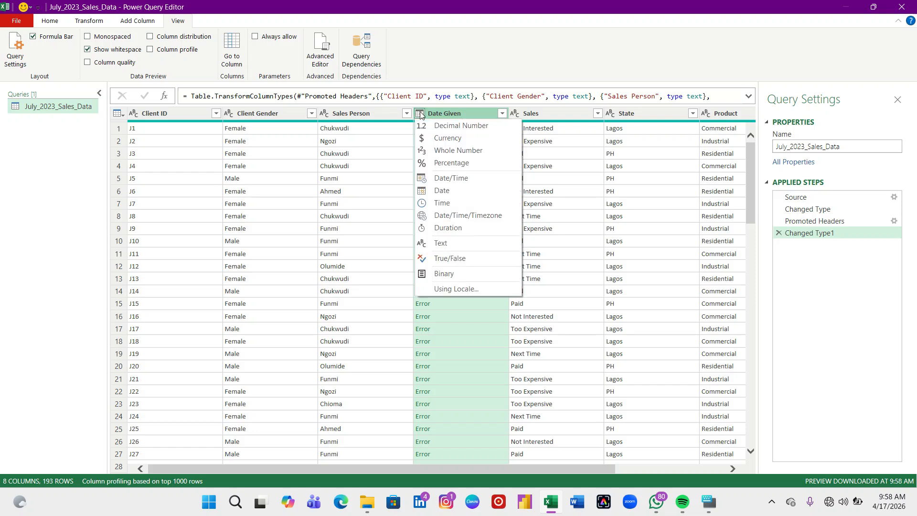
left_click(457, 290)
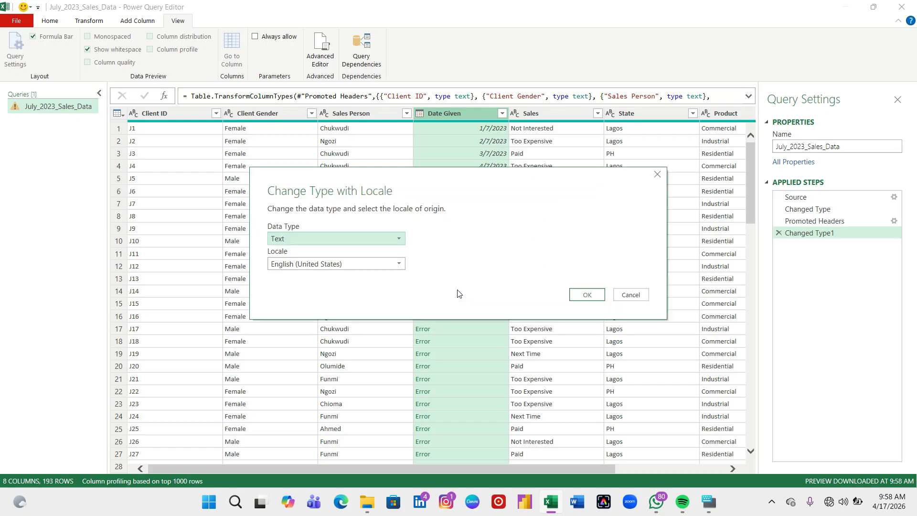
left_click(397, 266)
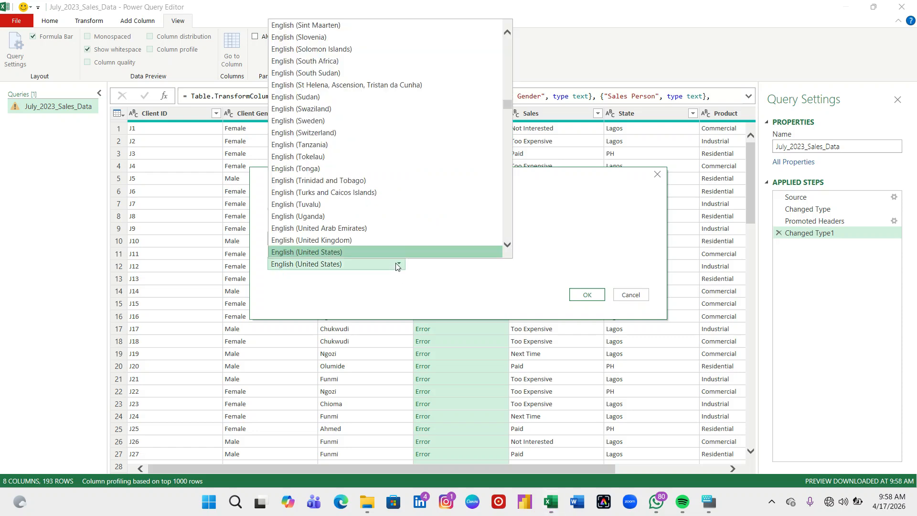
left_click(354, 240)
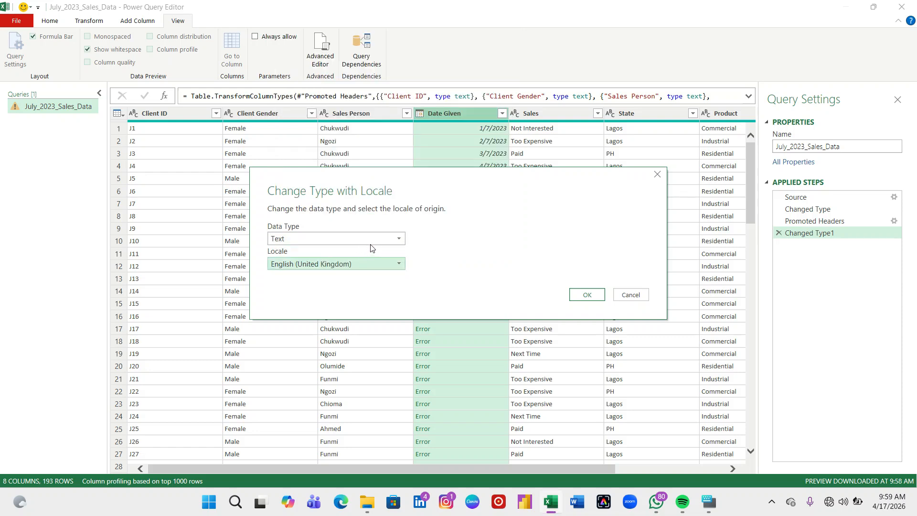
left_click(400, 240)
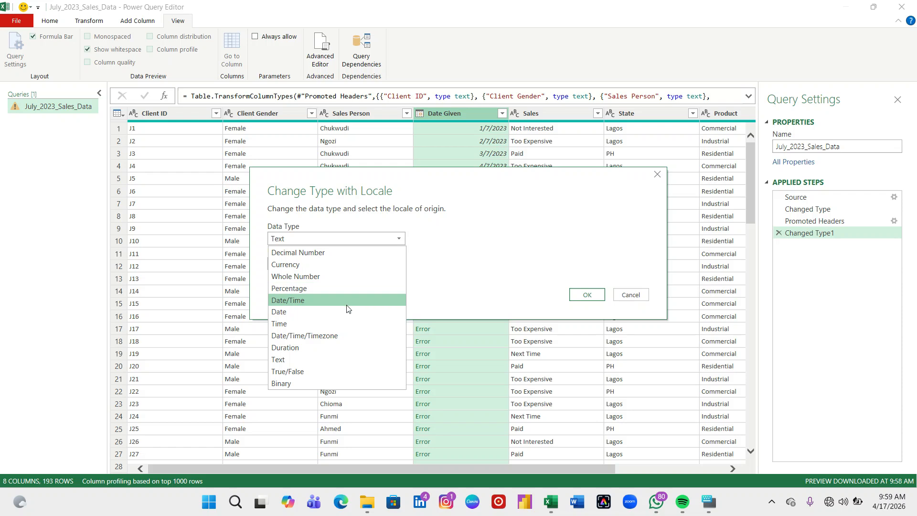
left_click(323, 312)
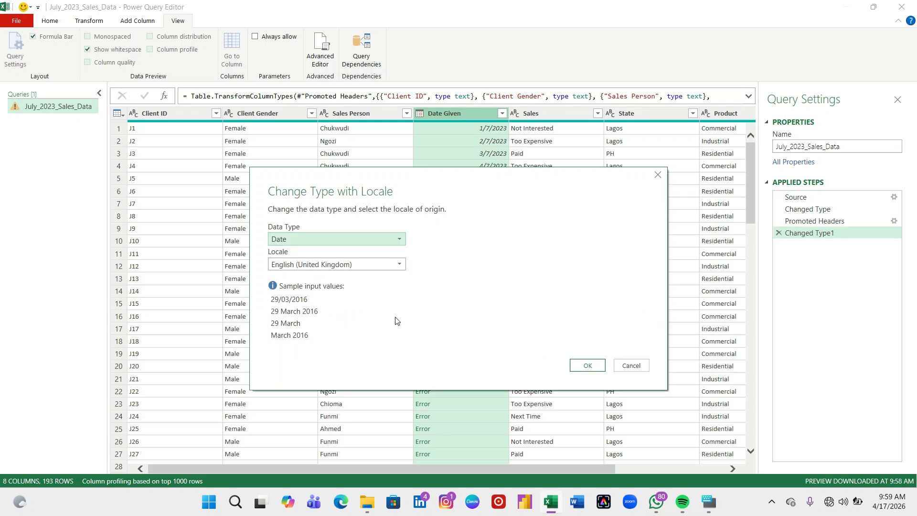
left_click(588, 367)
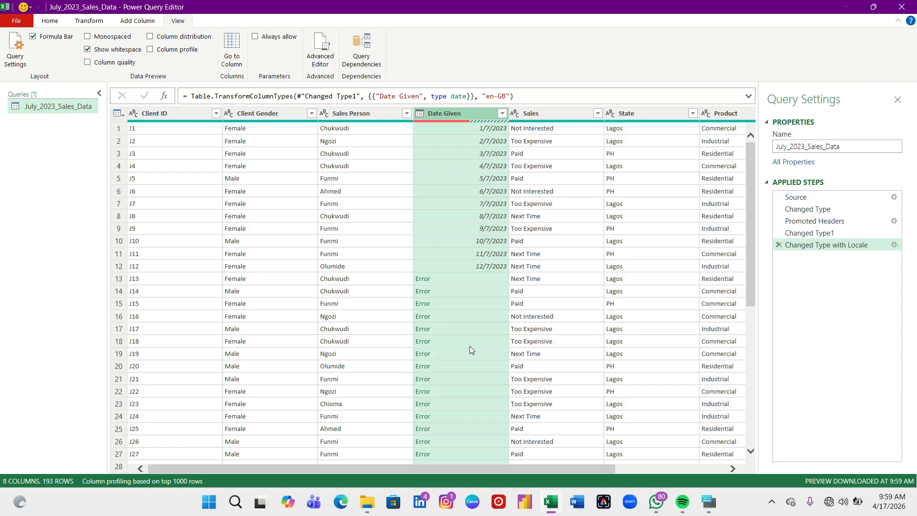
scroll(466, 327, "down", 13)
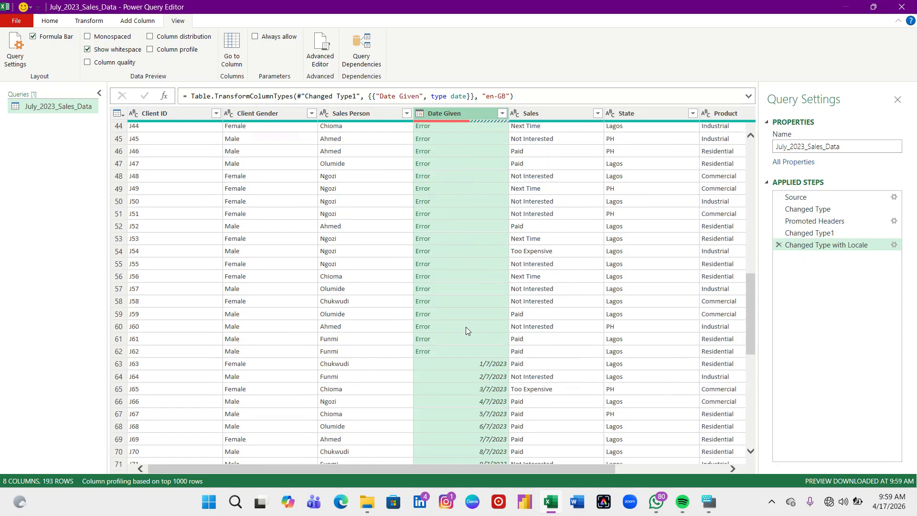
scroll(464, 328, "up", 13)
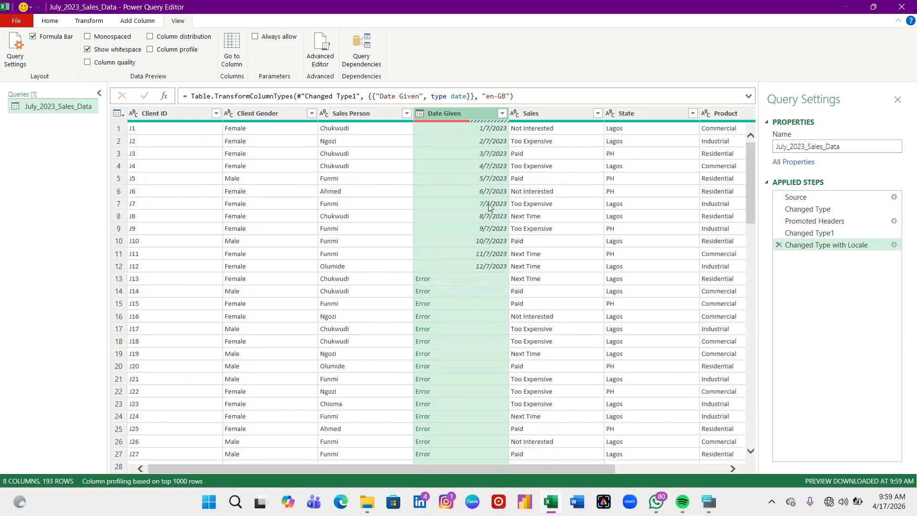
Step: Try to replace the Date Given column's current conversion with the Date type using the English (Nigeria) locale
left_click(420, 113)
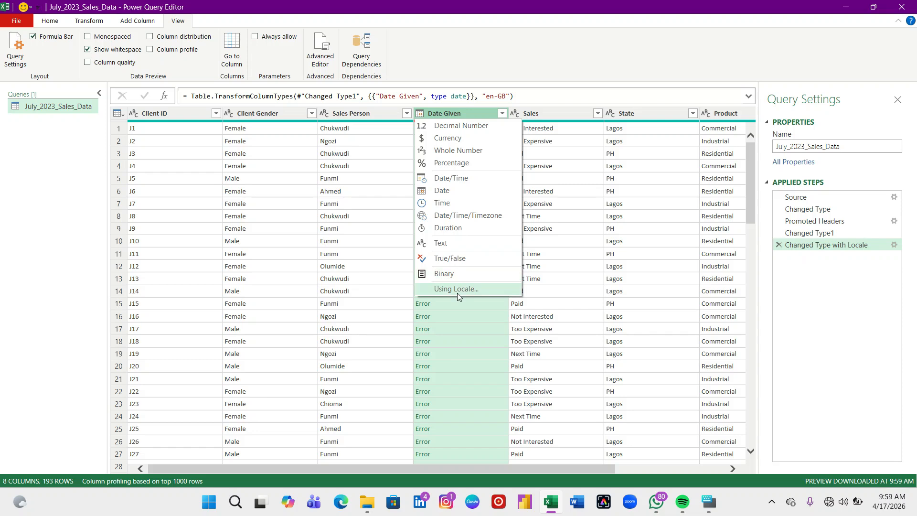
left_click(443, 288)
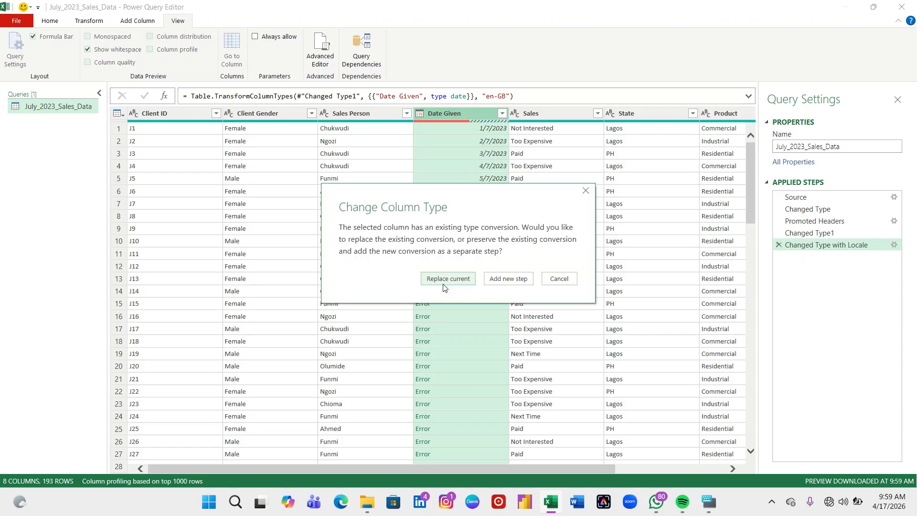
left_click(460, 277)
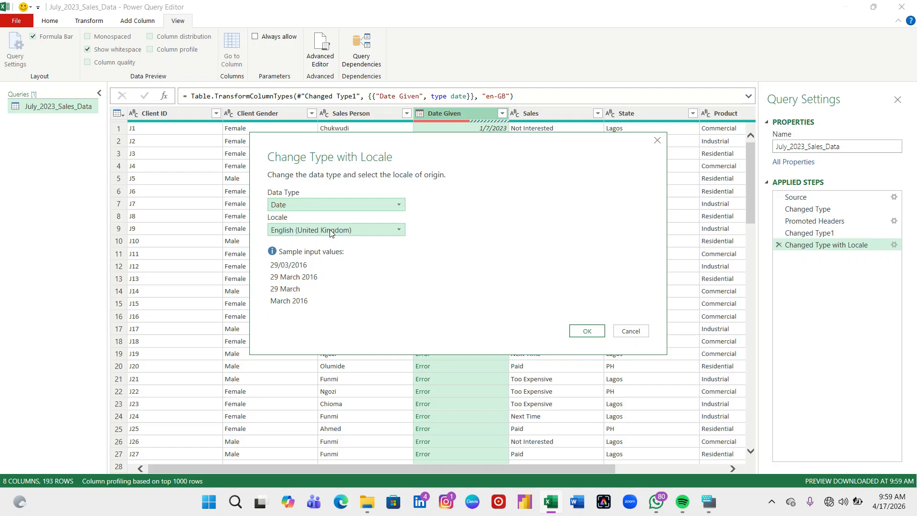
left_click(387, 232)
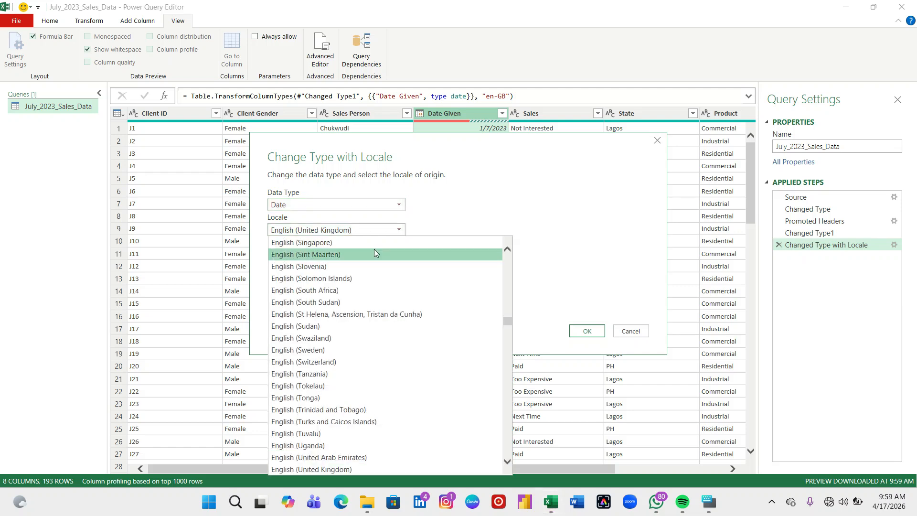
scroll(373, 302, "down", 6)
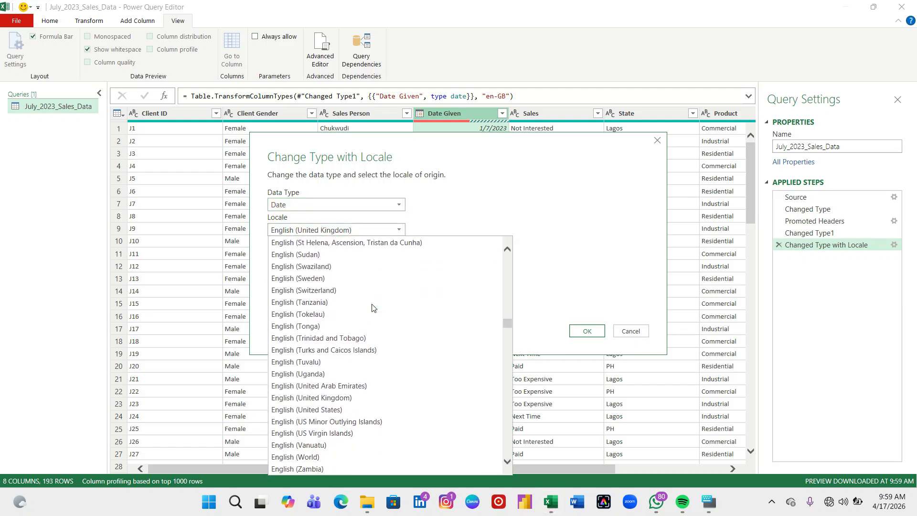
scroll(369, 313, "down", 2)
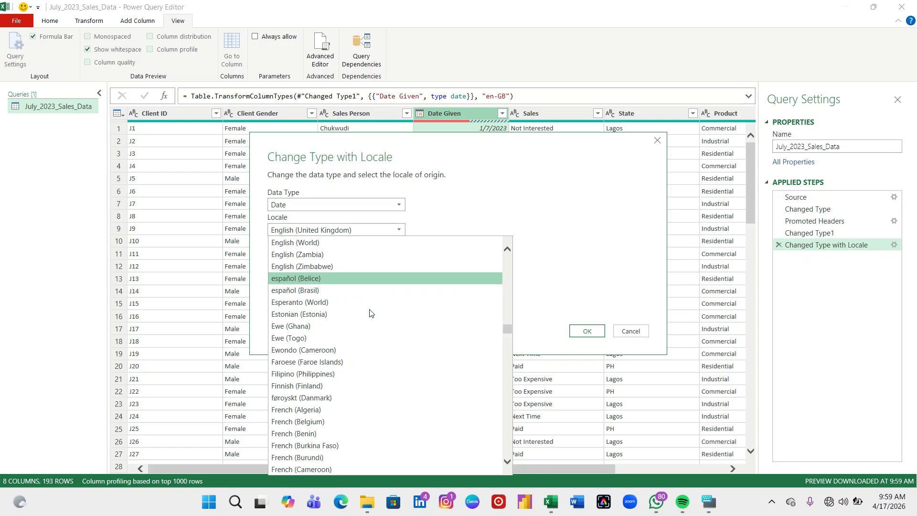
scroll(371, 313, "up", 8)
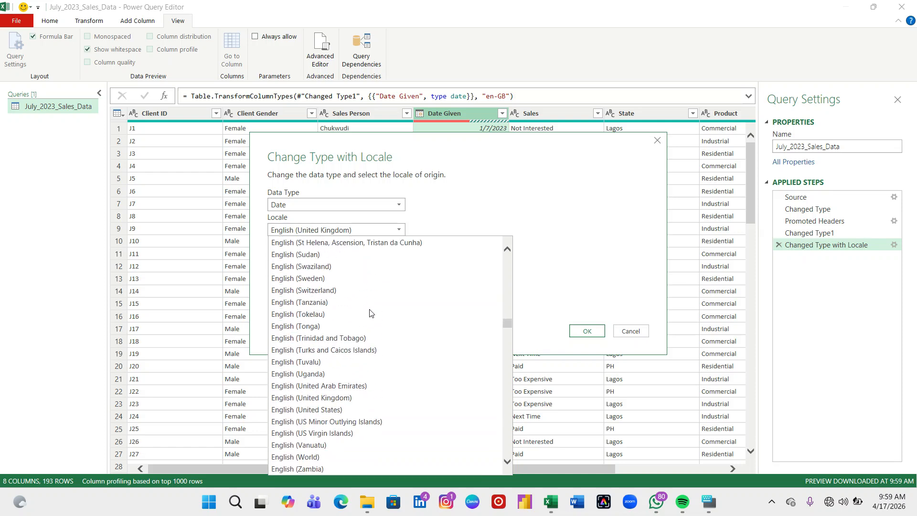
scroll(371, 313, "up", 6)
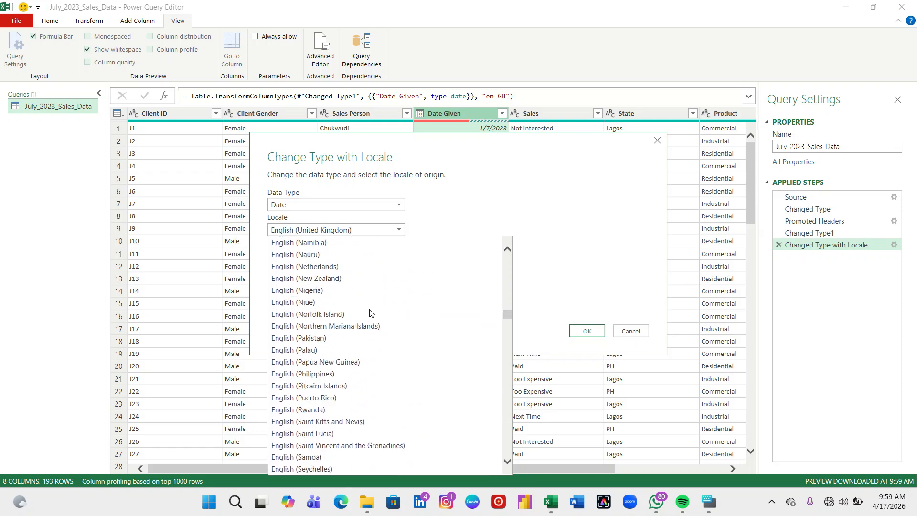
left_click(320, 292)
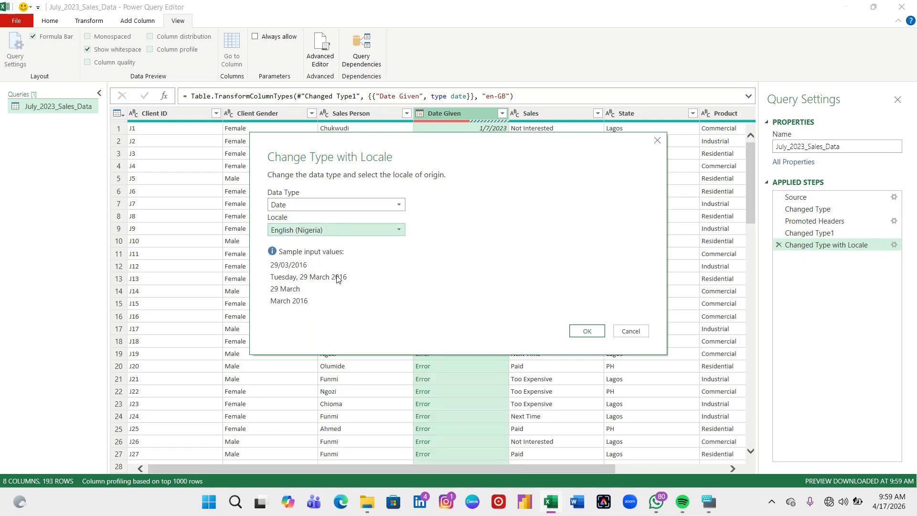
left_click(401, 206)
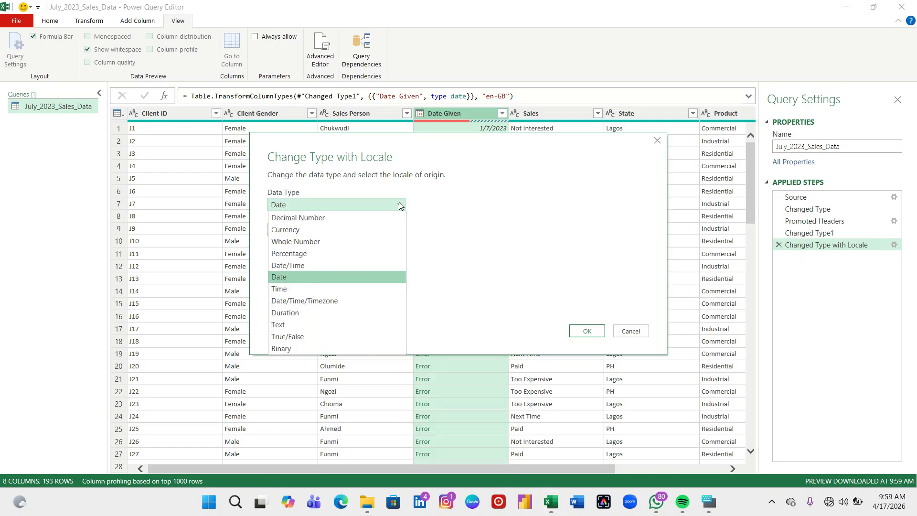
left_click(291, 276)
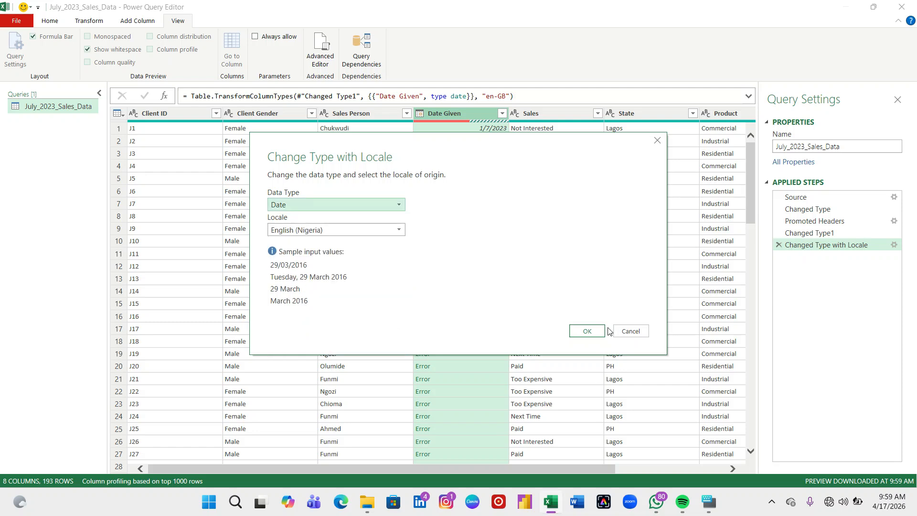
left_click(587, 332)
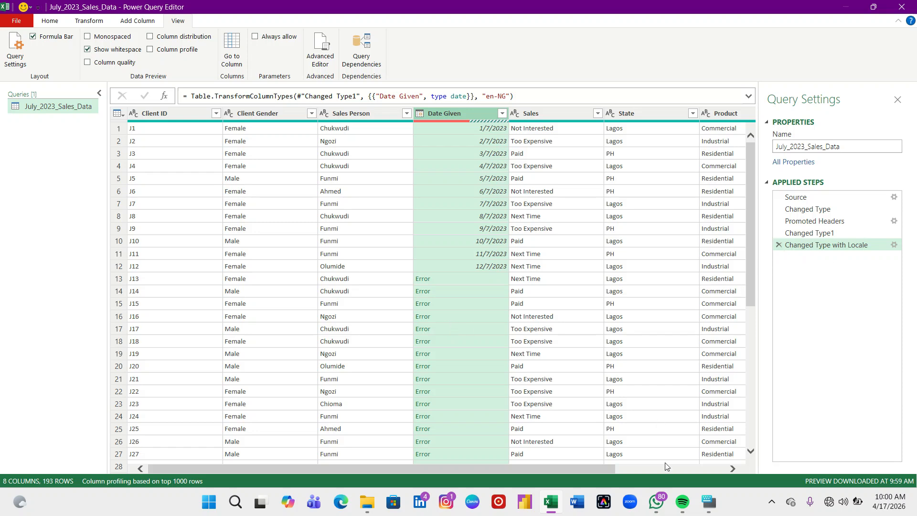
left_click(497, 503)
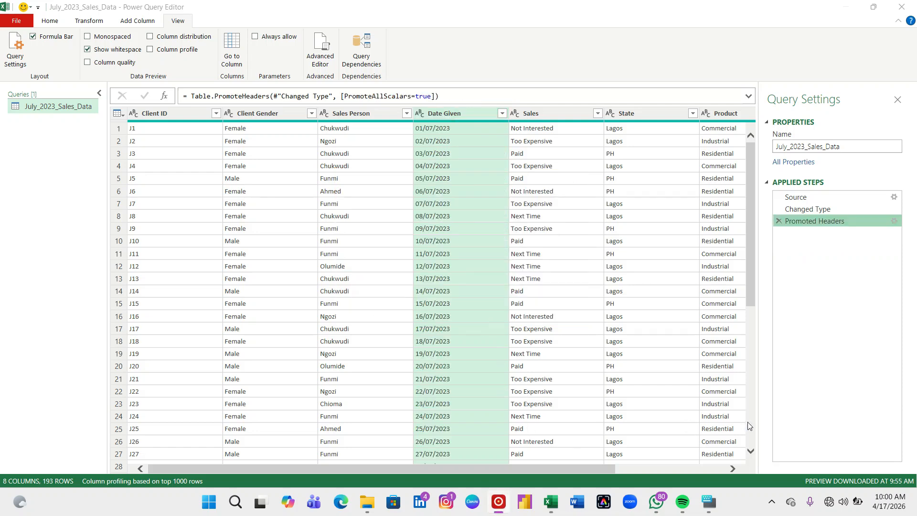
left_click(902, 420)
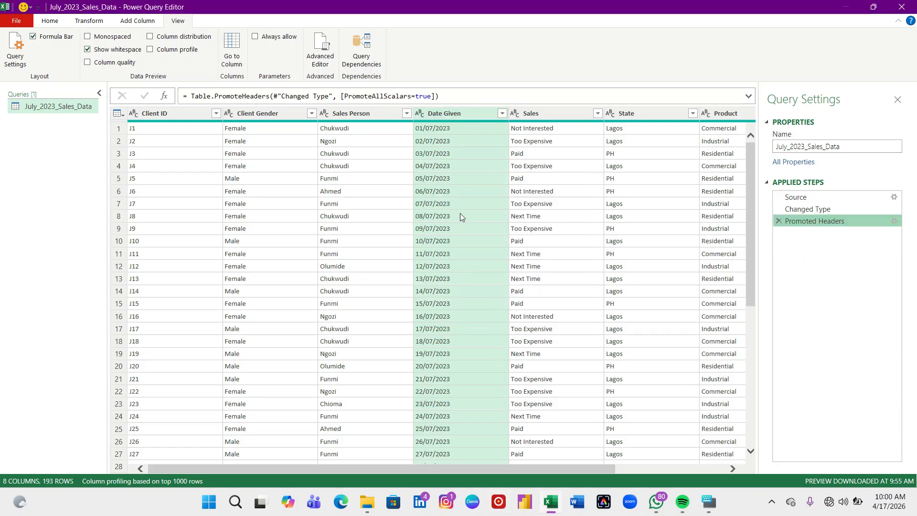
Step: Convert the Date Given text column to Date using the English (United Kingdom) locale, and check the dates down the rows
left_click(423, 114)
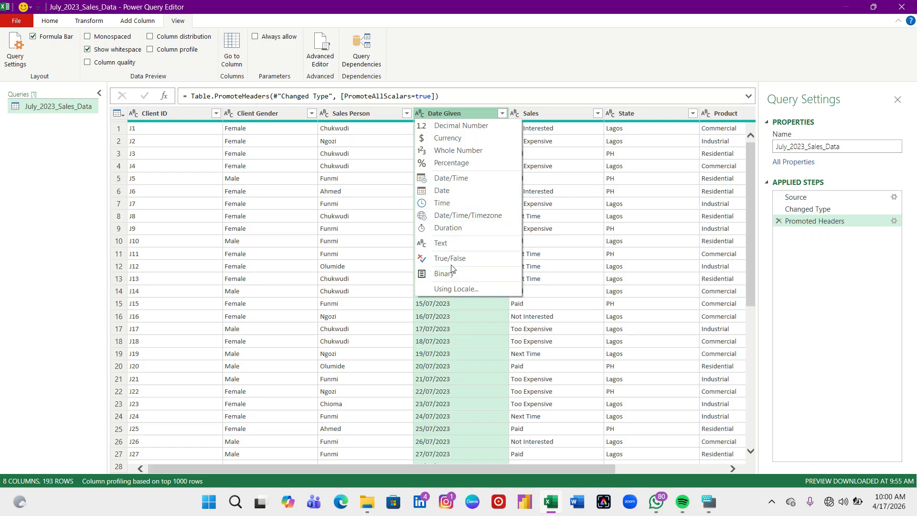
left_click(467, 289)
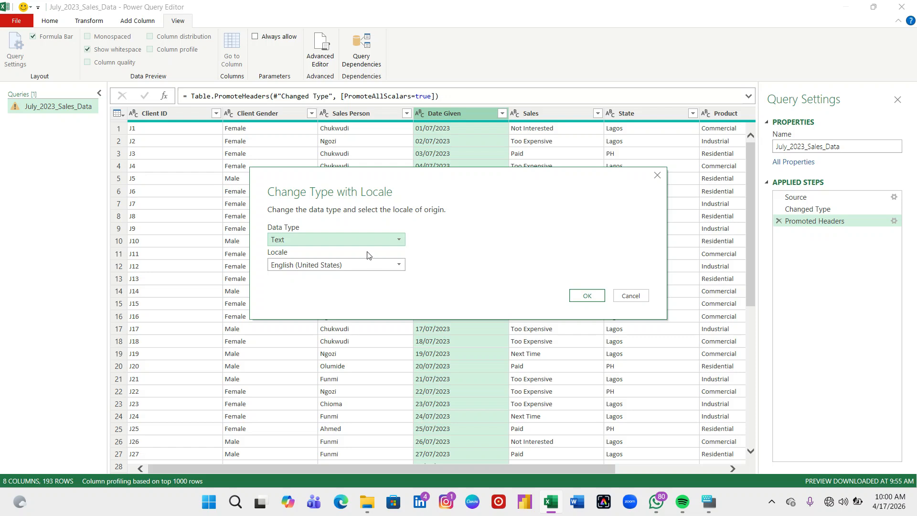
left_click(397, 241)
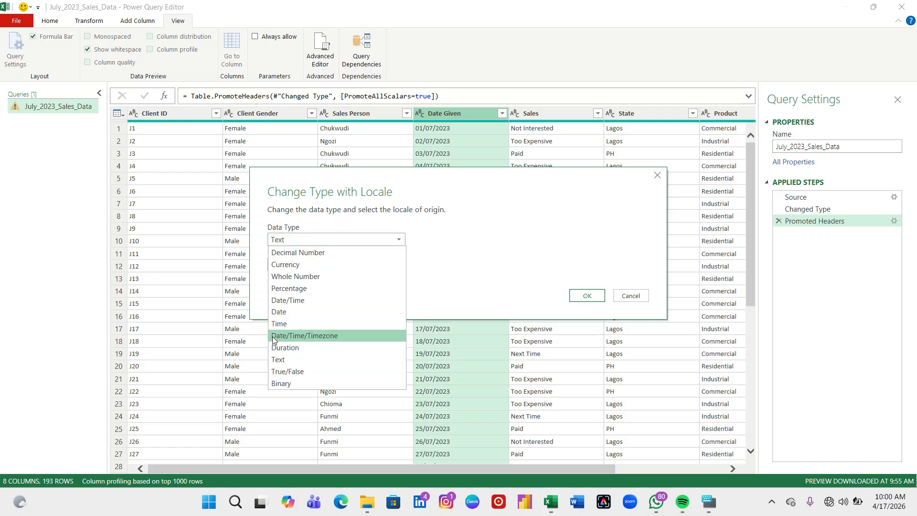
left_click(291, 312)
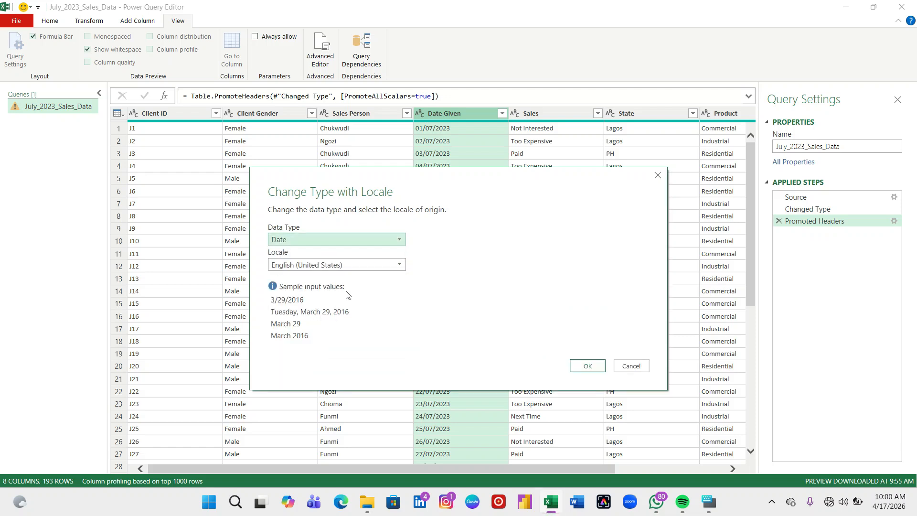
left_click(400, 266)
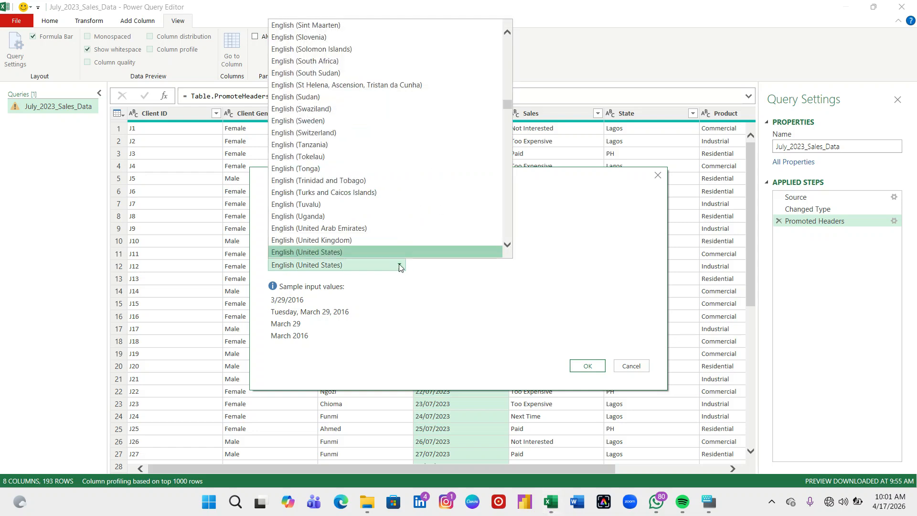
left_click(338, 240)
left_click(588, 366)
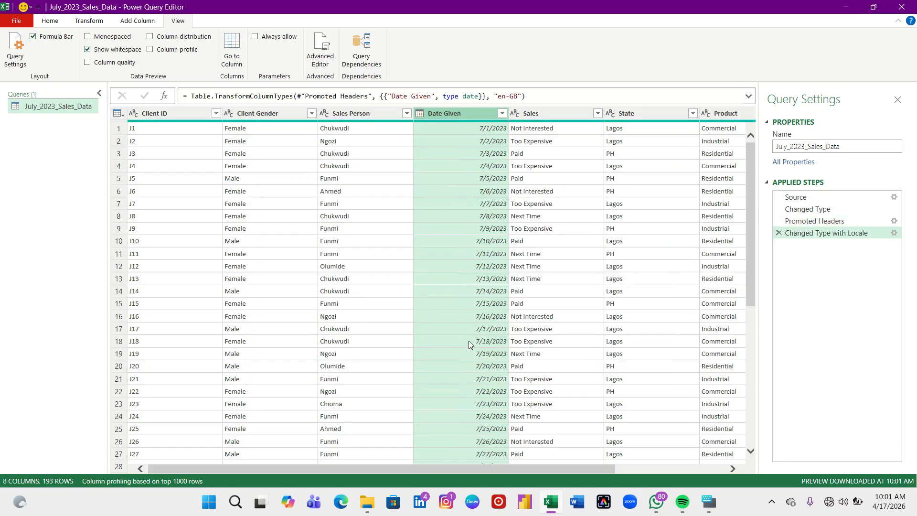
scroll(466, 314, "down", 20)
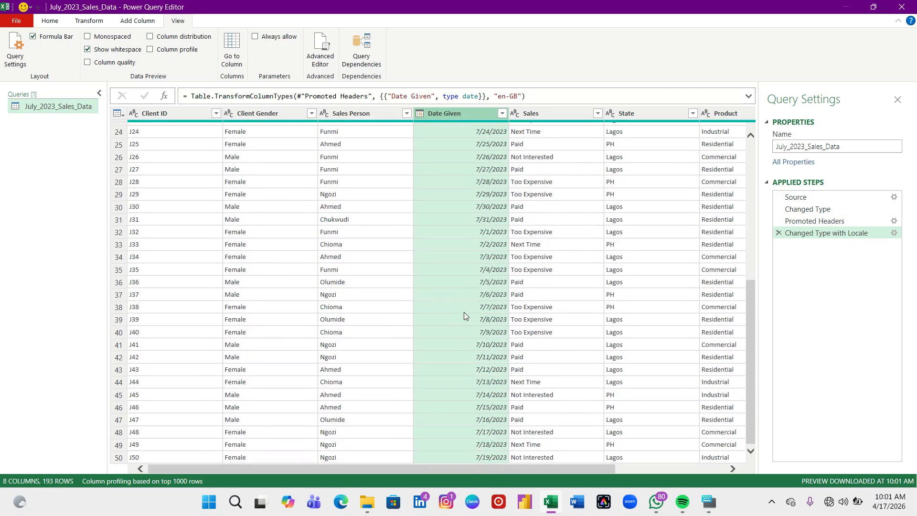
scroll(463, 312, "down", 11)
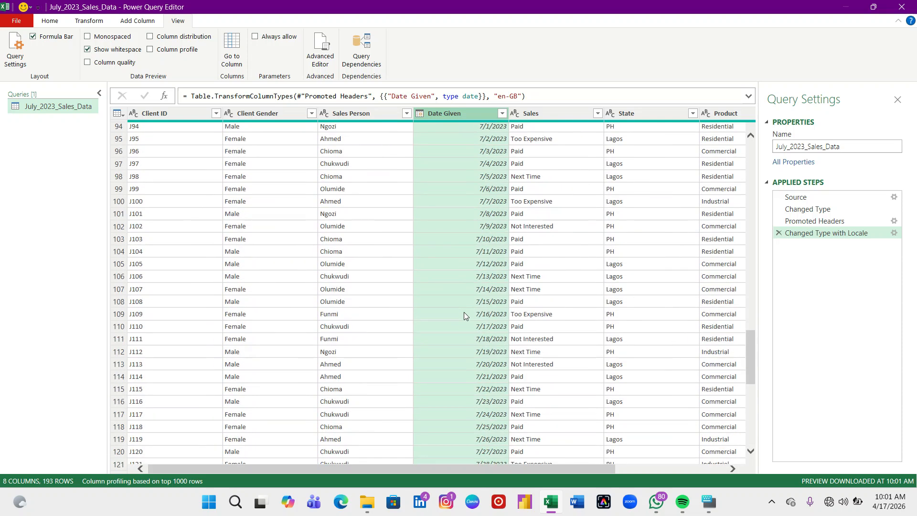
scroll(463, 313, "up", 11)
scroll(463, 314, "up", 20)
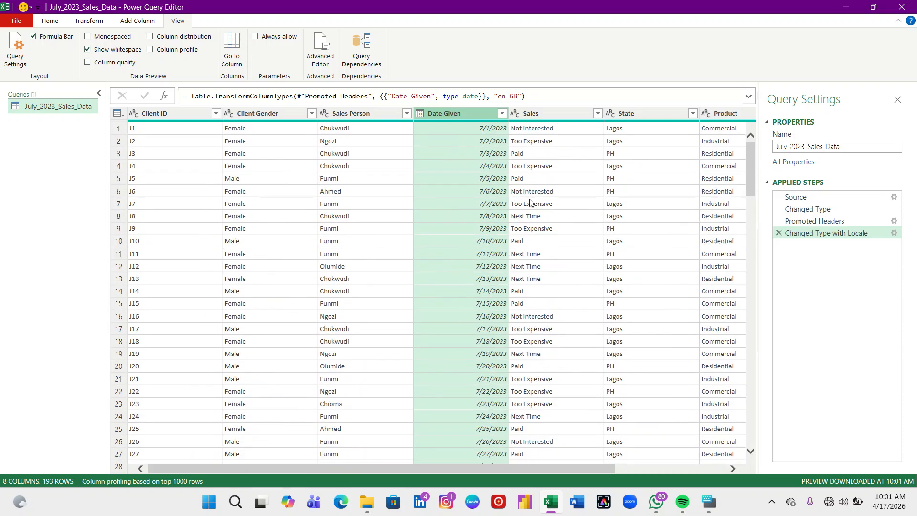
Step: Replace the value PH with Rivers throughout the State column
left_click(560, 115)
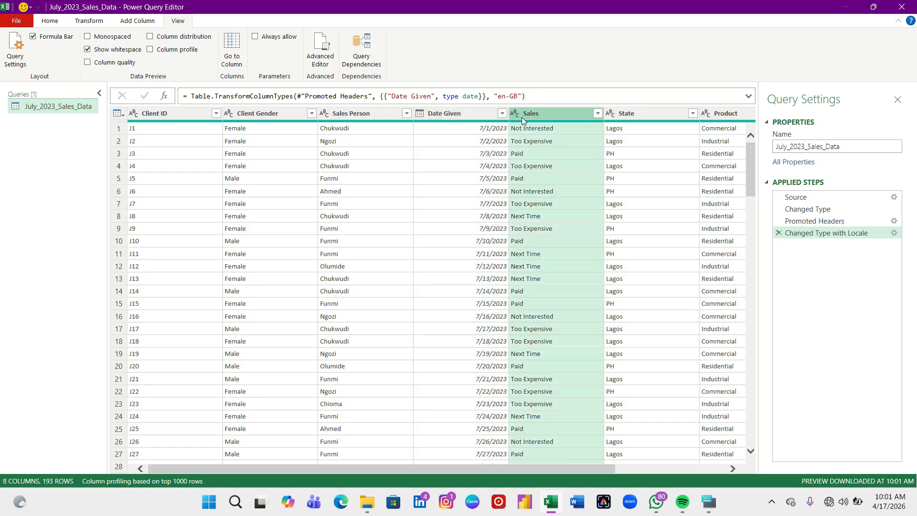
left_click(647, 114)
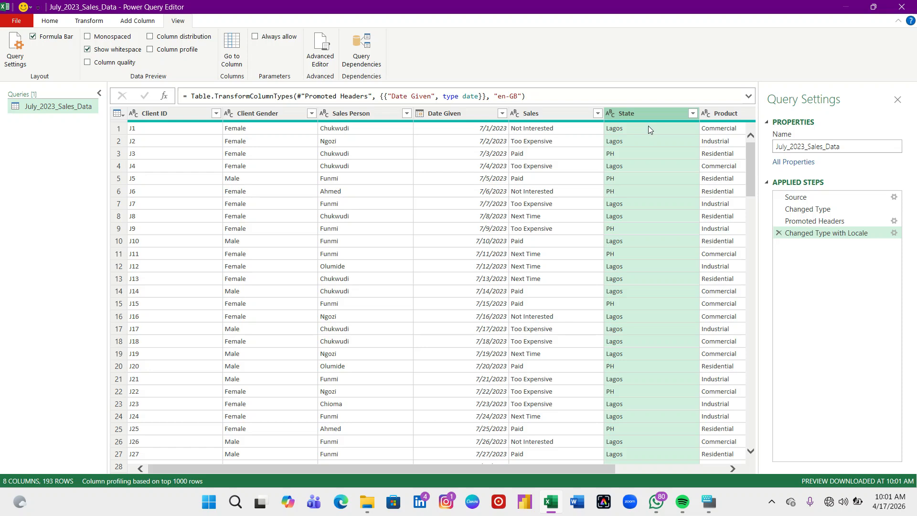
right_click(627, 128)
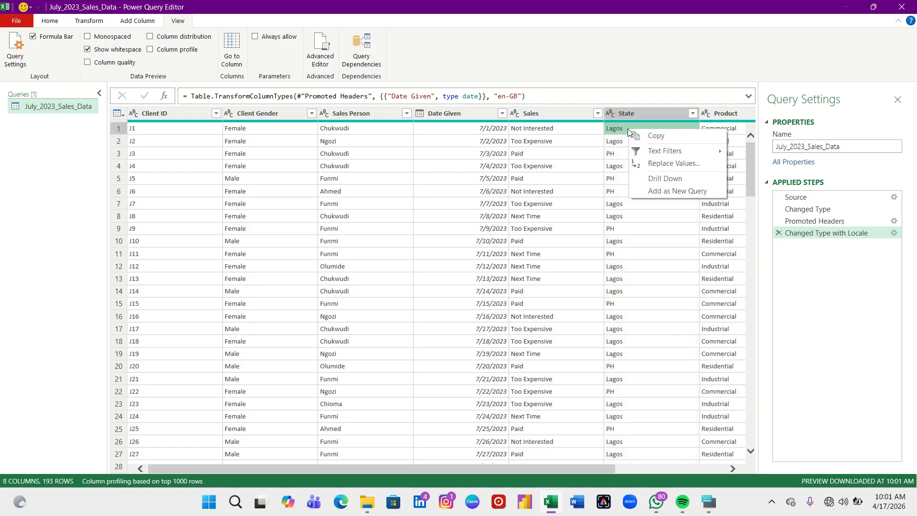
right_click(616, 180)
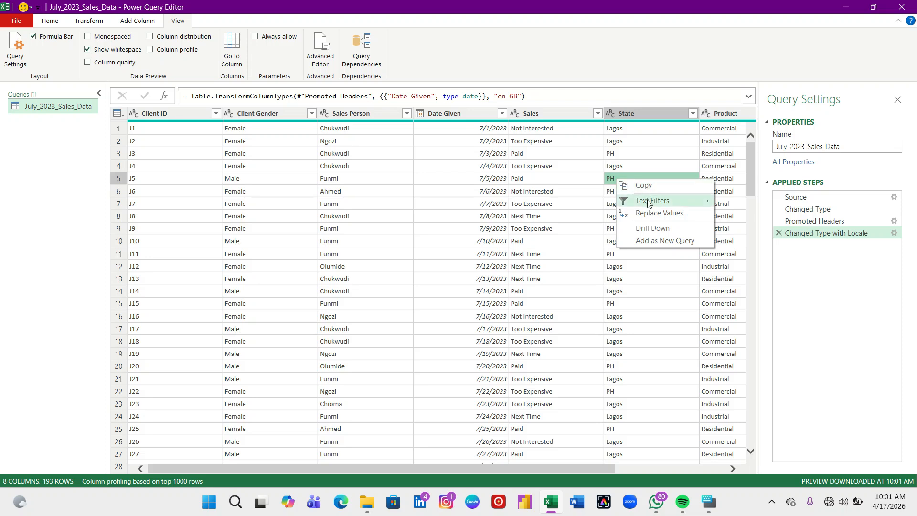
left_click(652, 213)
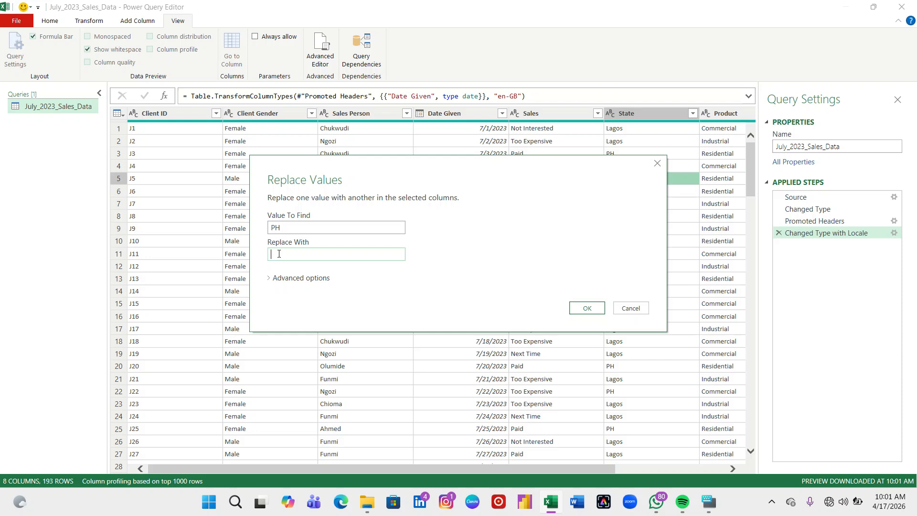
type("Rivers")
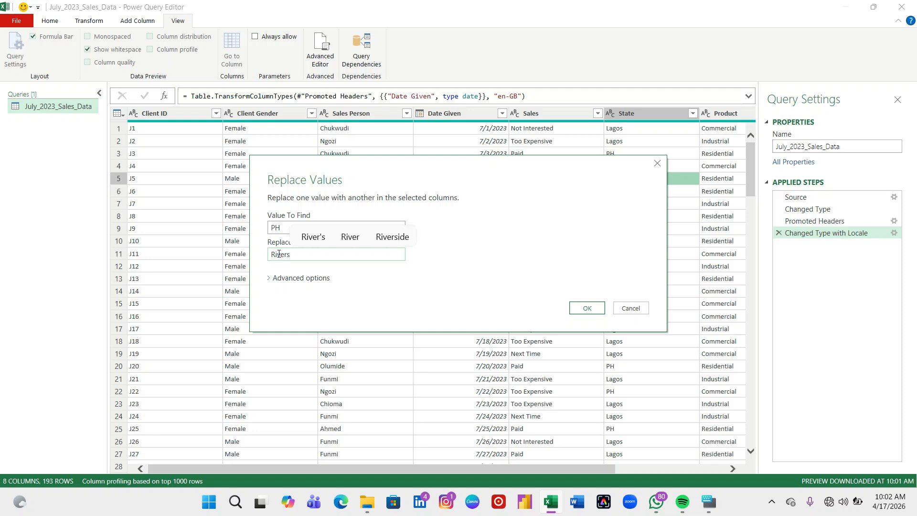
left_click(589, 309)
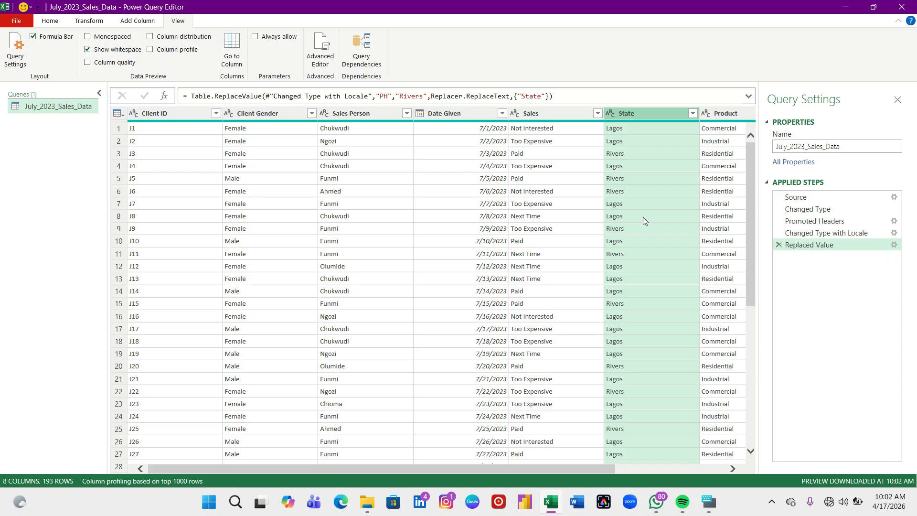
Step: Rename the Product column to "Property type"
left_click(733, 469)
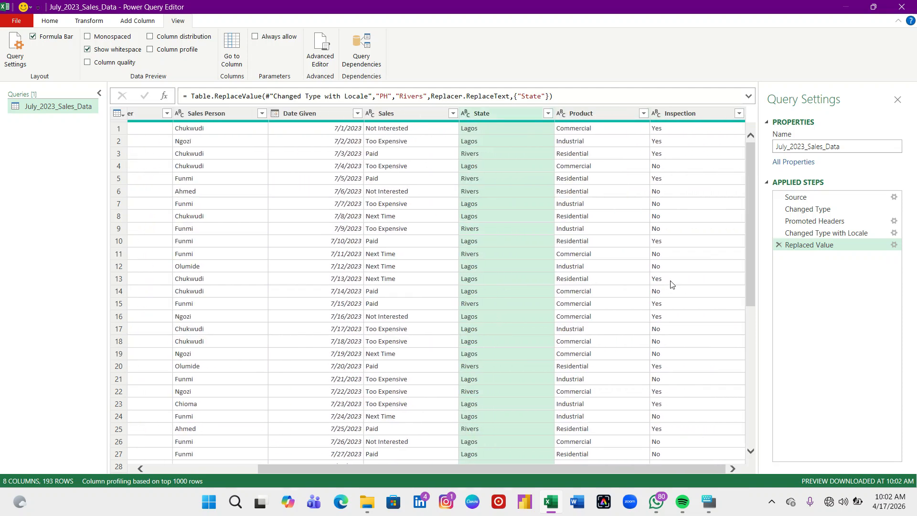
double_click(600, 112)
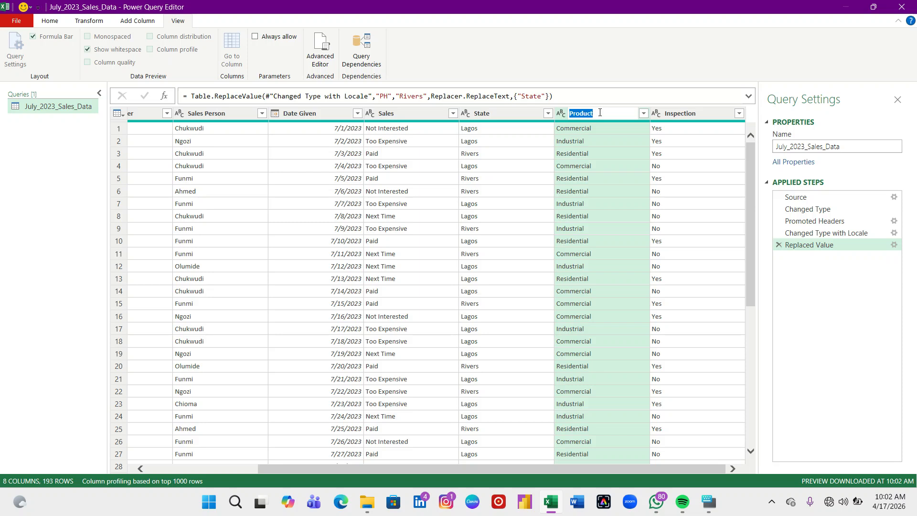
type("pr")
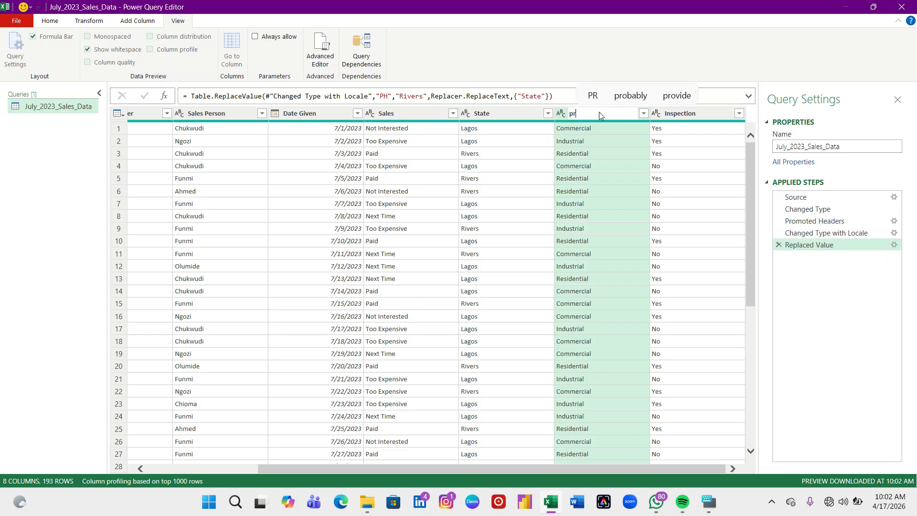
key("BackSpace")
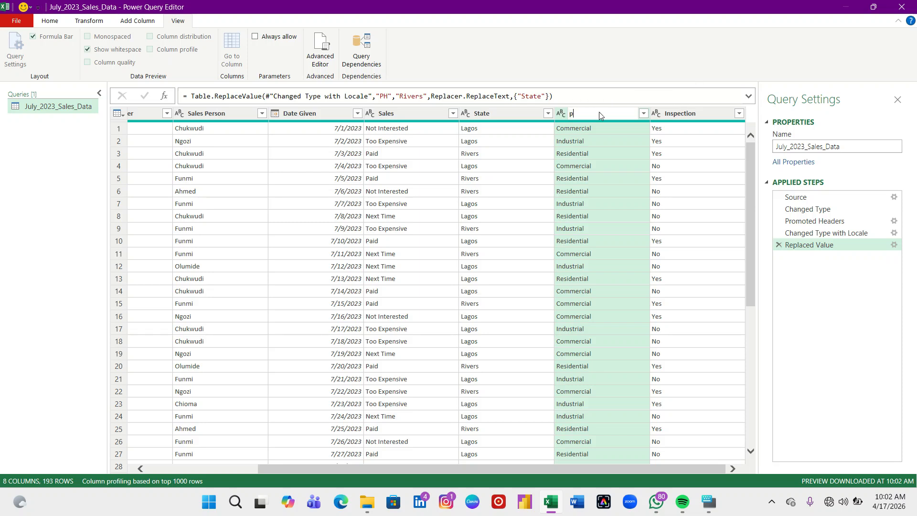
type("PROPER")
key("Return")
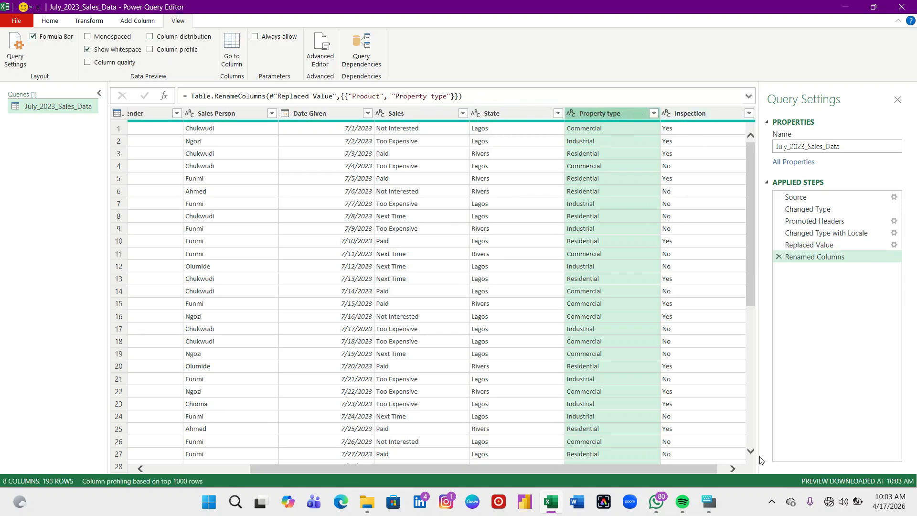
Step: Rename the Sales column to "Sales status"
left_click(733, 467)
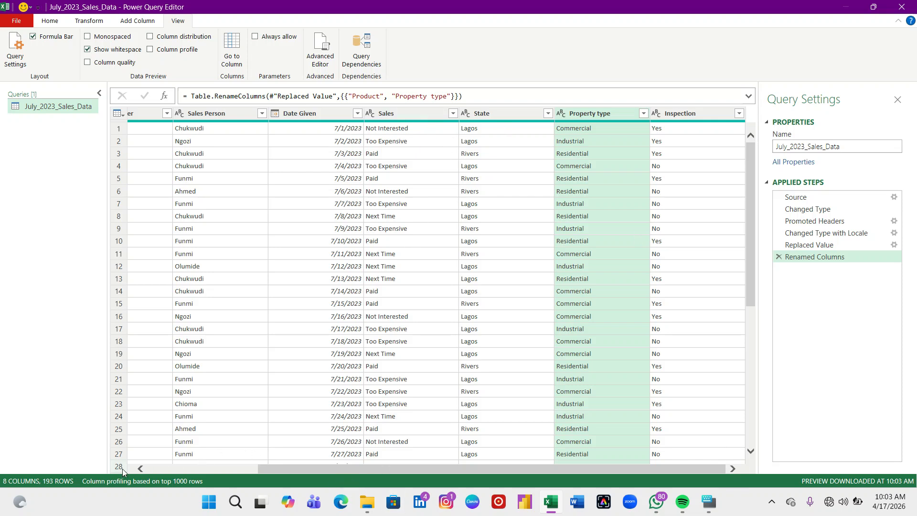
double_click(407, 111)
left_click(406, 112)
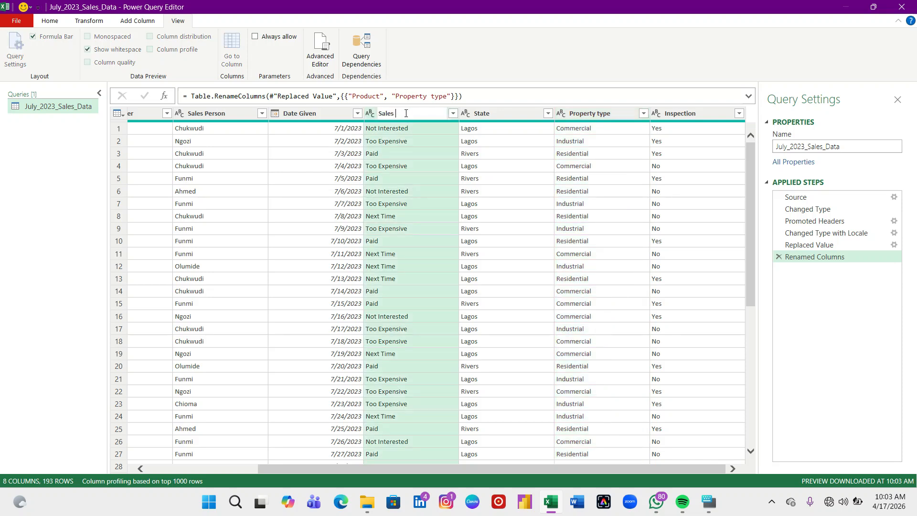
type("status")
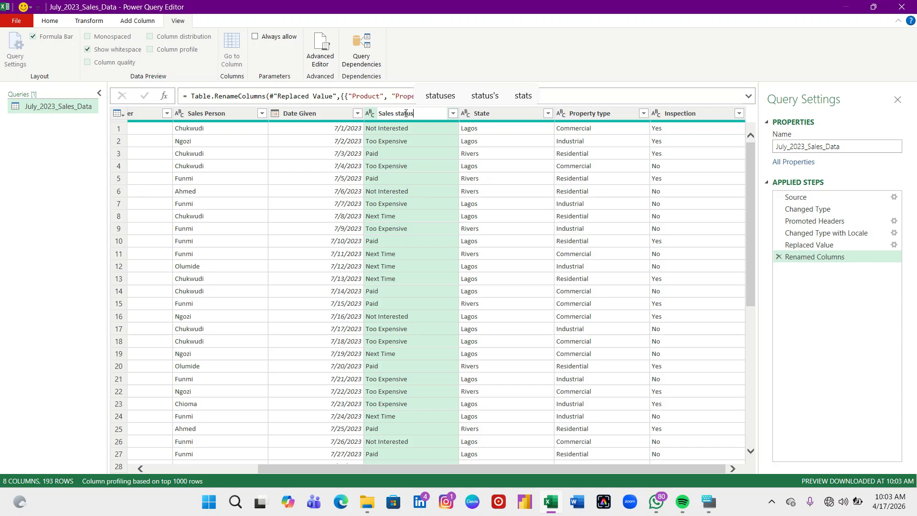
key("Return")
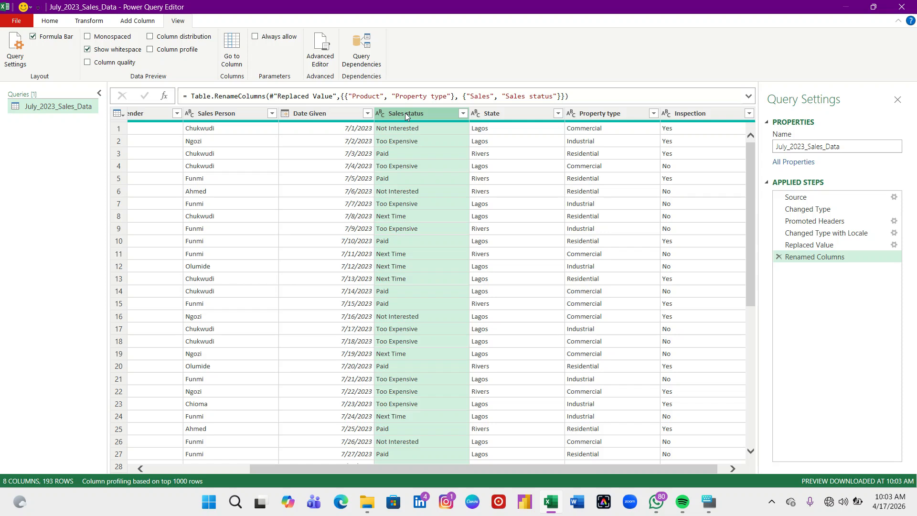
Step: Review the cleaned rows, then close the query editor and load July_2023_Sales_Data into the workbook as a table
left_click(140, 469)
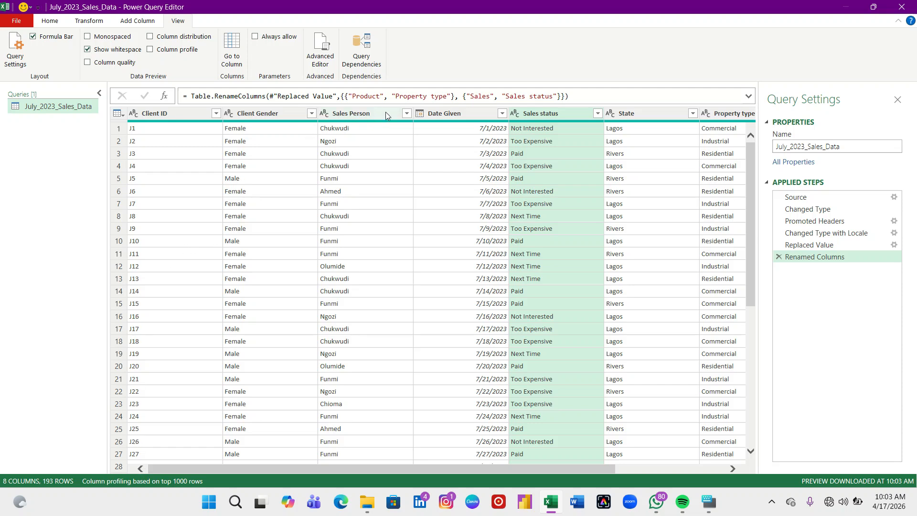
scroll(479, 180, "down", 20)
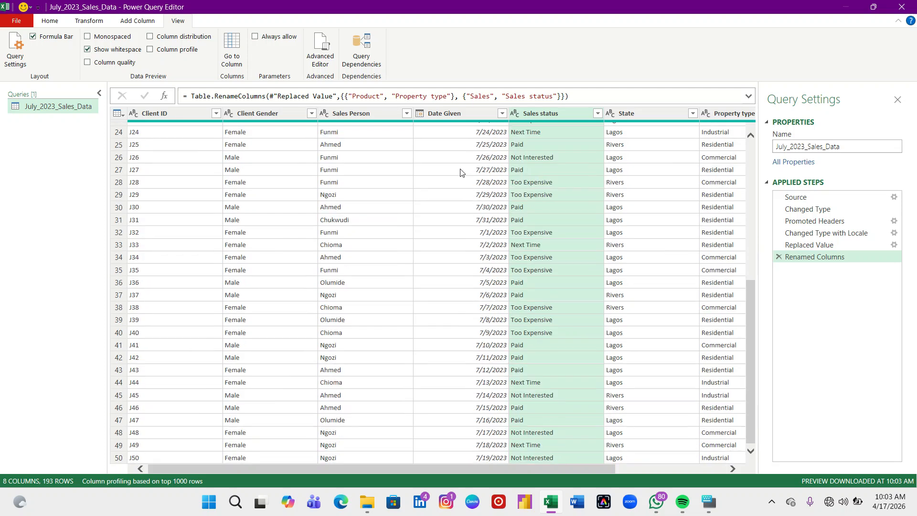
scroll(568, 224, "up", 20)
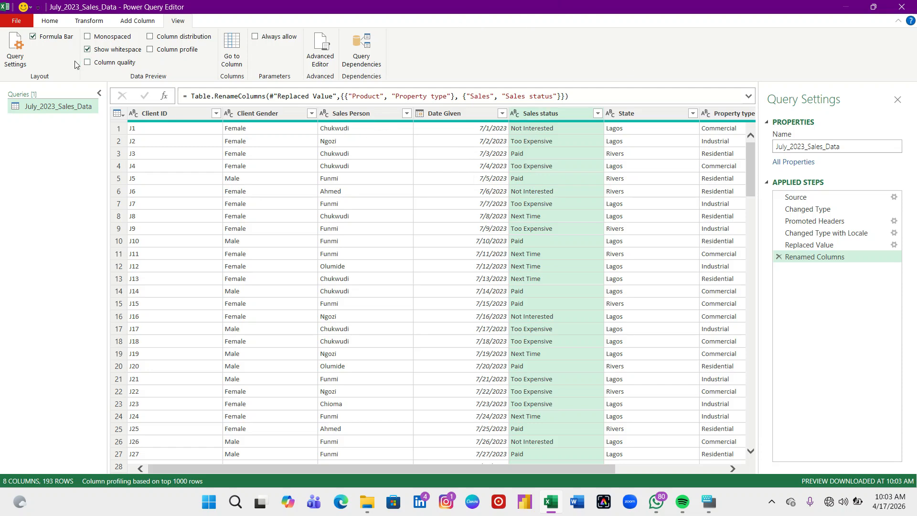
left_click(49, 21)
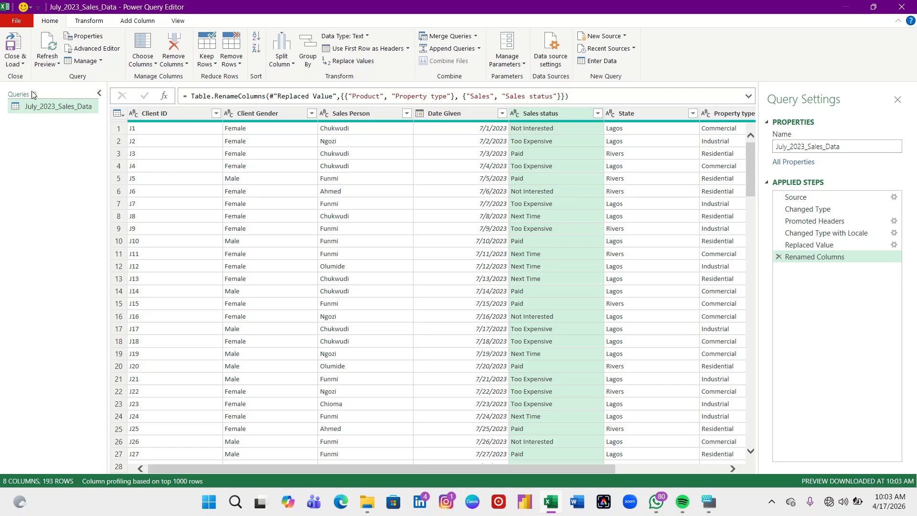
left_click(20, 63)
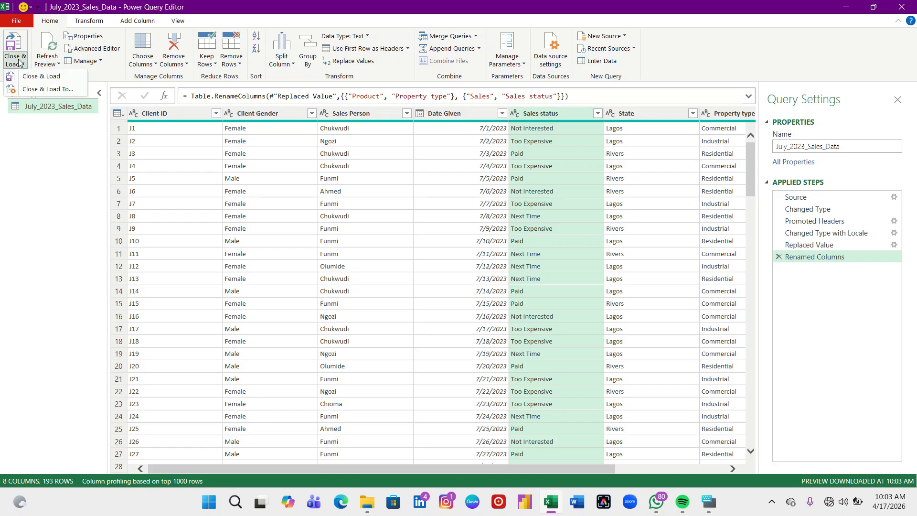
left_click(31, 78)
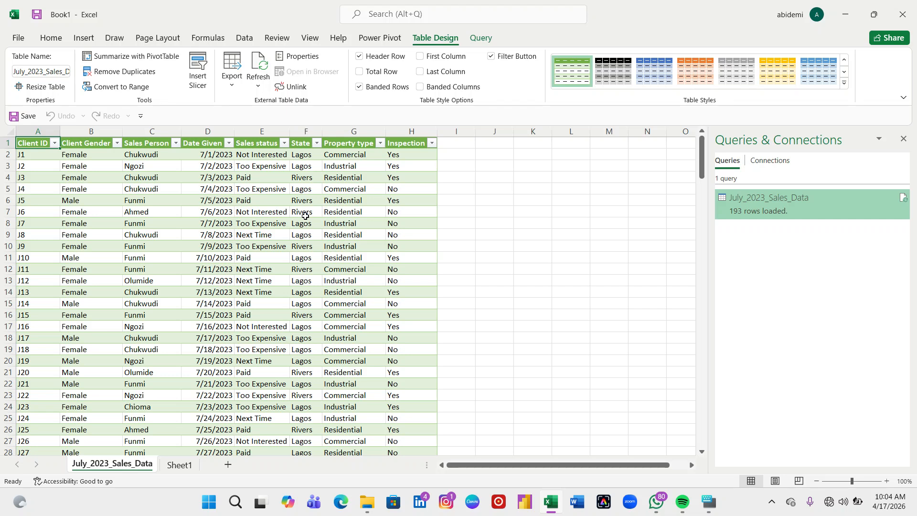
Step: Examine the rows of the loaded July_2023_Sales_Data table for correct dates, State values and column headers
scroll(304, 216, "down", 16)
scroll(305, 223, "down", 13)
scroll(301, 223, "up", 17)
scroll(300, 224, "up", 12)
scroll(299, 224, "down", 15)
scroll(299, 224, "down", 5)
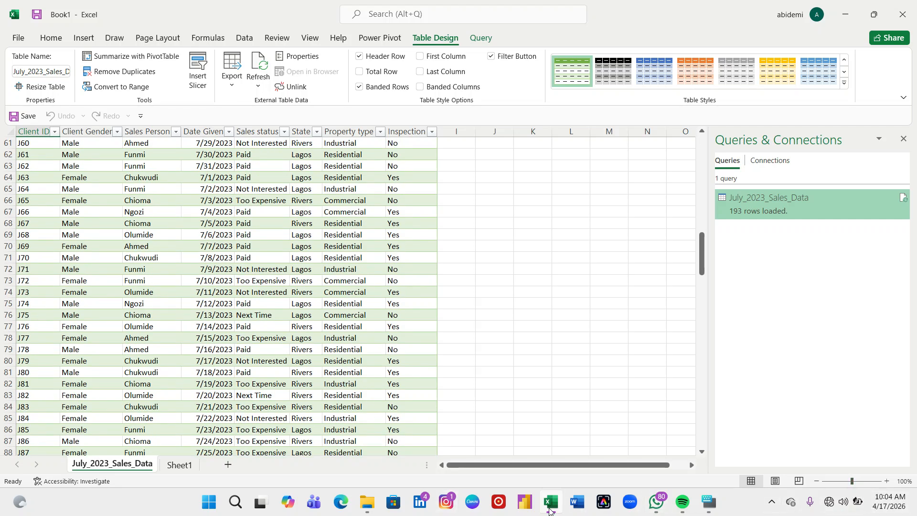
left_click(500, 504)
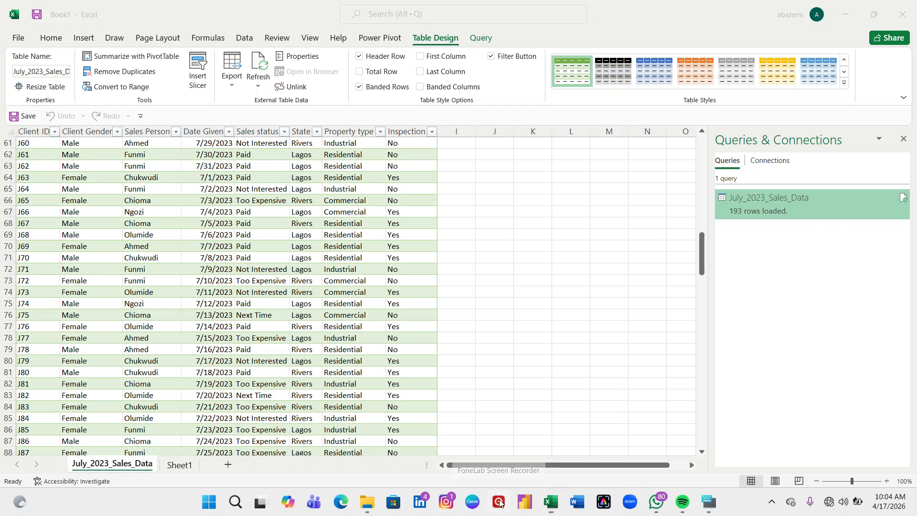